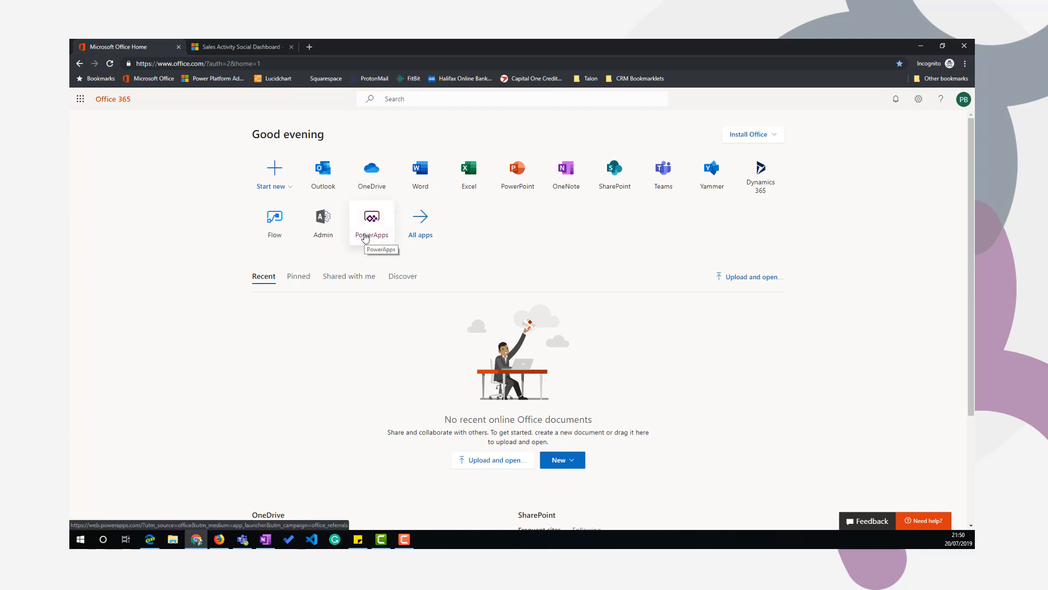
Step: Open PowerApps from the Office 365 home page and start a new canvas app from the apps list
click(366, 237)
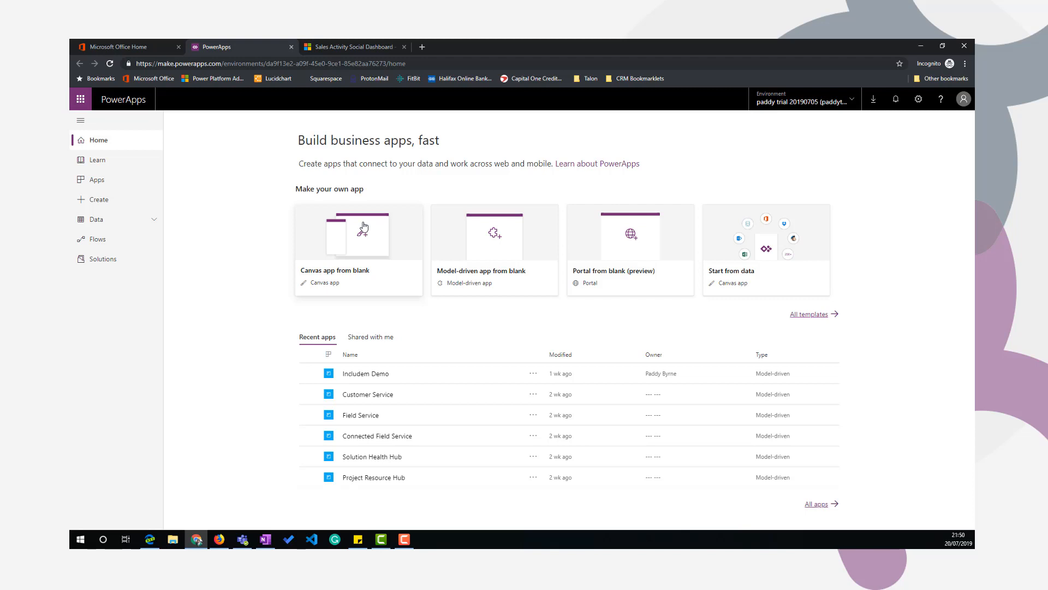
click(116, 179)
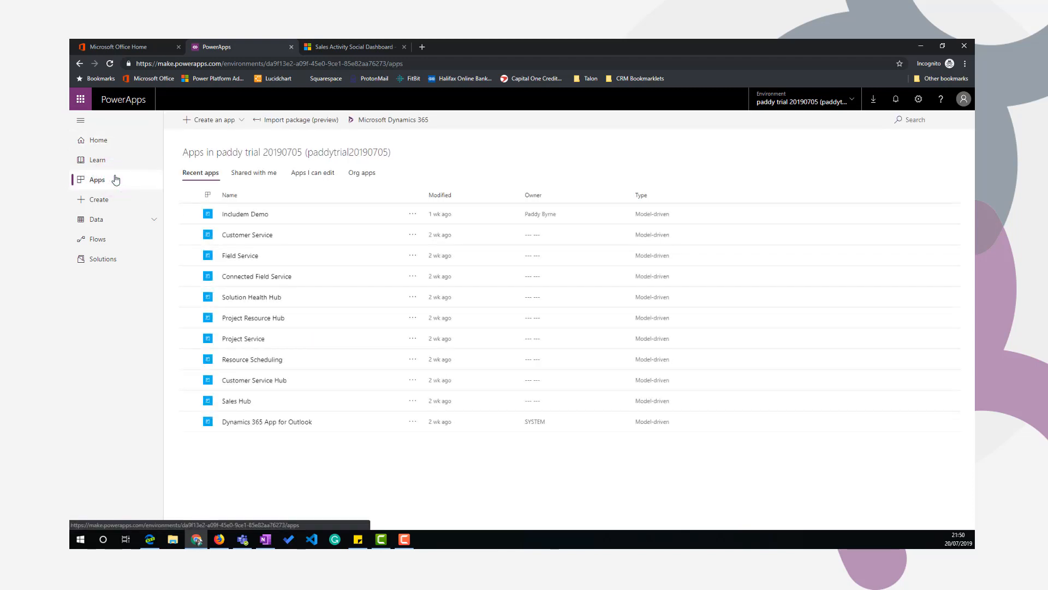
click(243, 123)
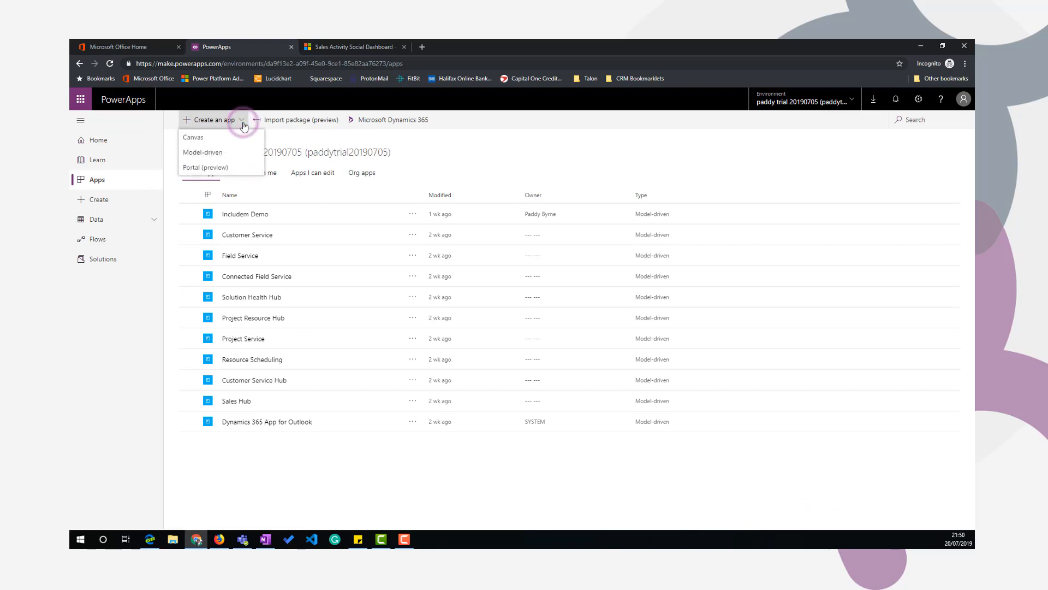
click(214, 137)
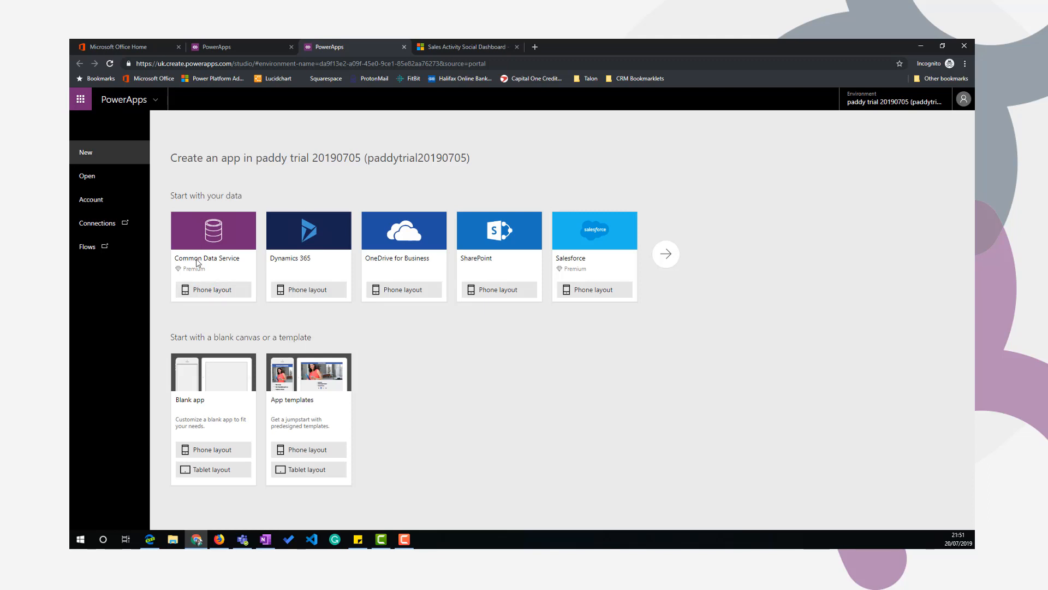
Step: Generate a phone-layout app from a new Common Data Service connection, using the Opportunities table as its data
click(210, 294)
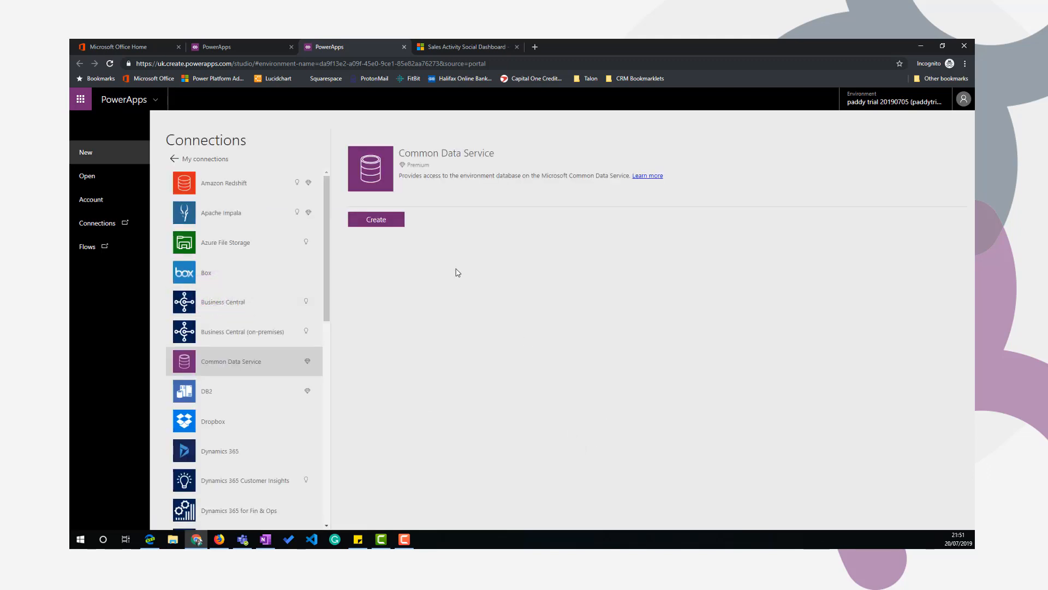
click(374, 225)
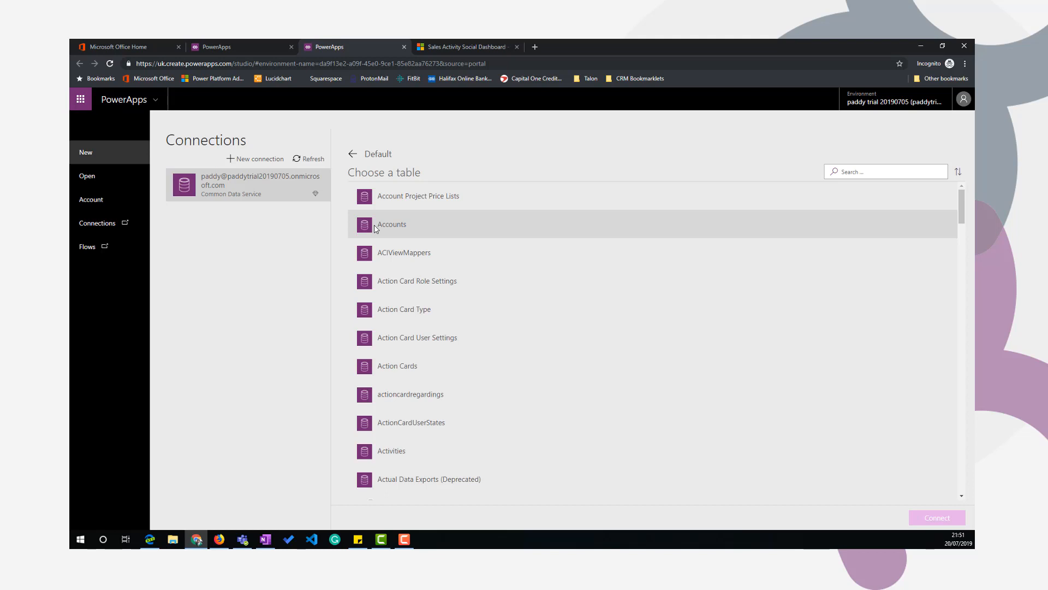
click(881, 174)
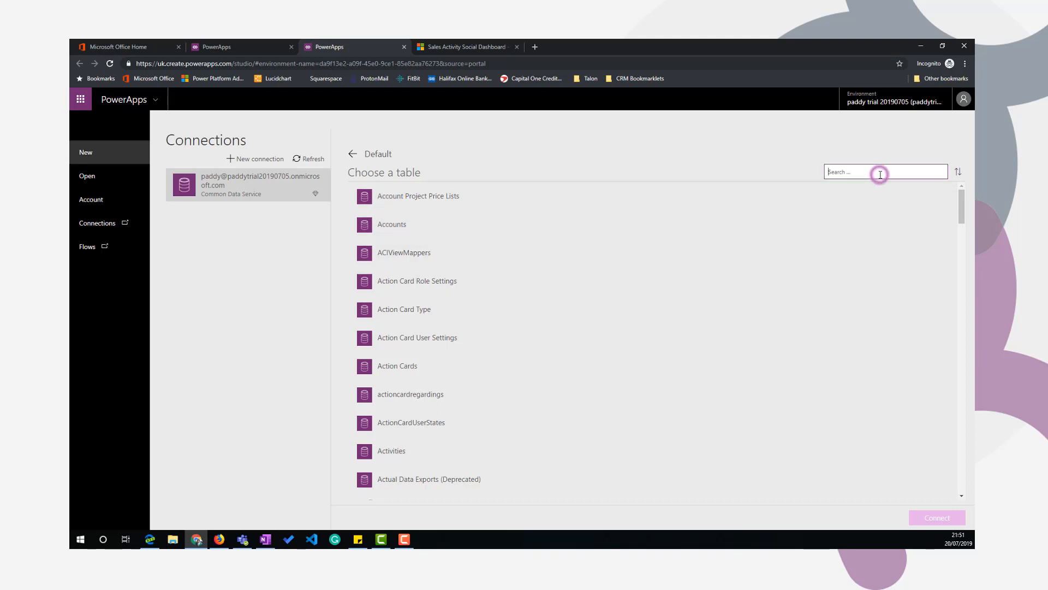
text(opp)
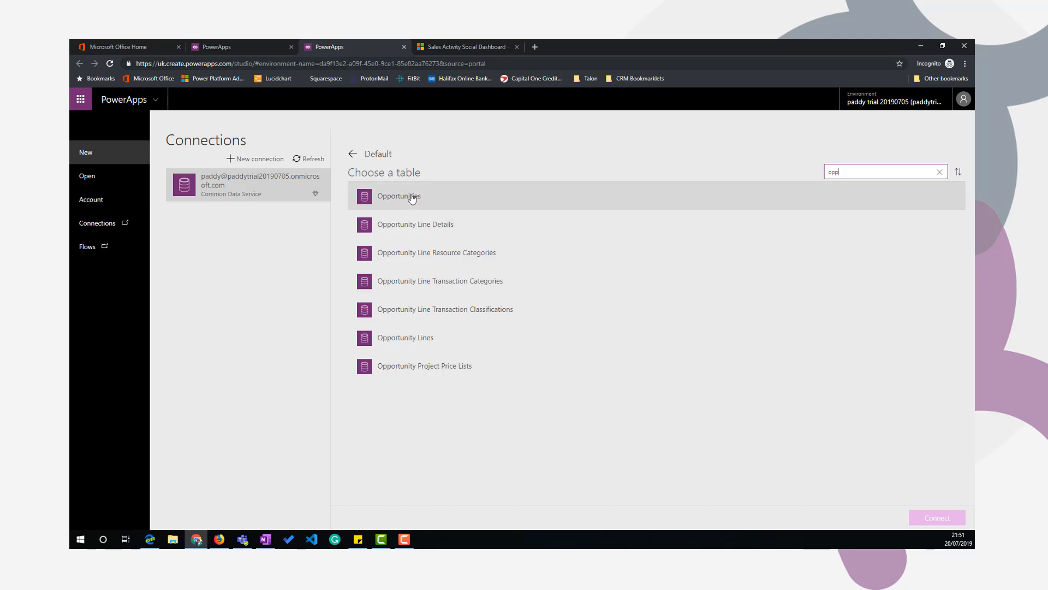
click(454, 206)
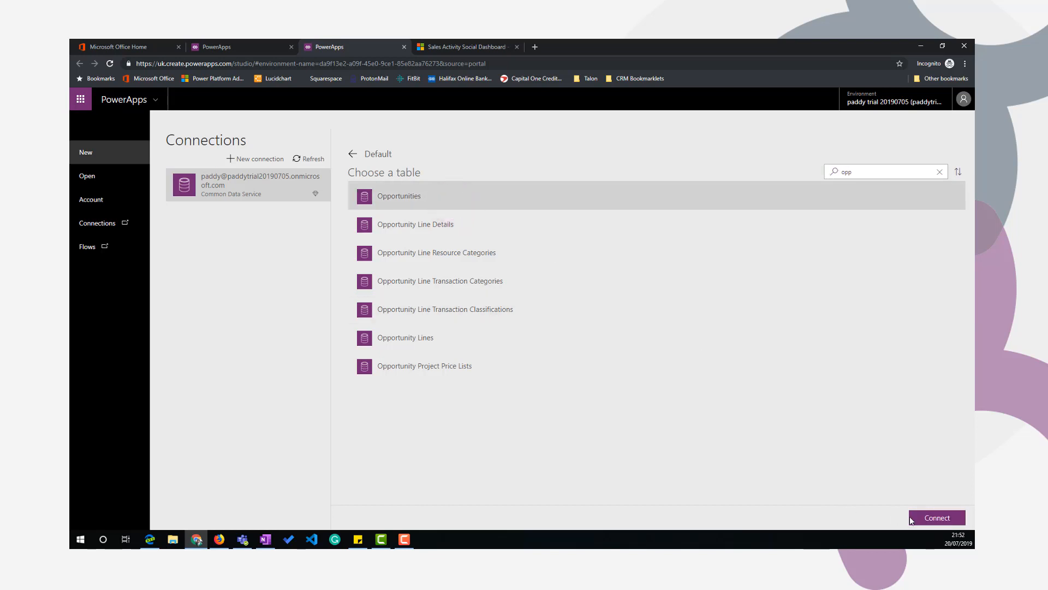
click(936, 521)
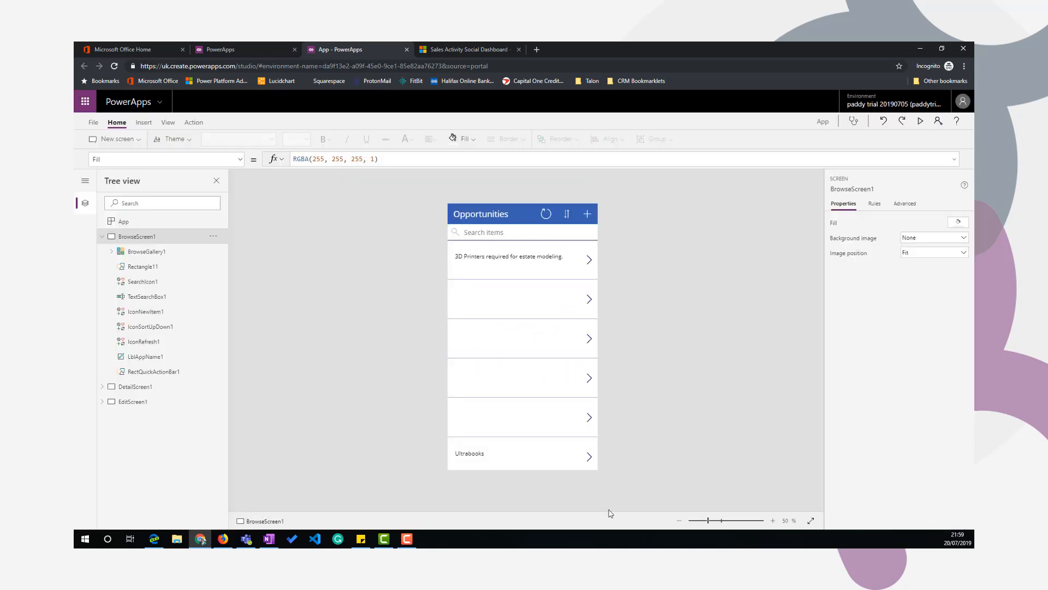
Step: Review the generated browse, detail and edit screens of the Opportunities app one after another
click(101, 237)
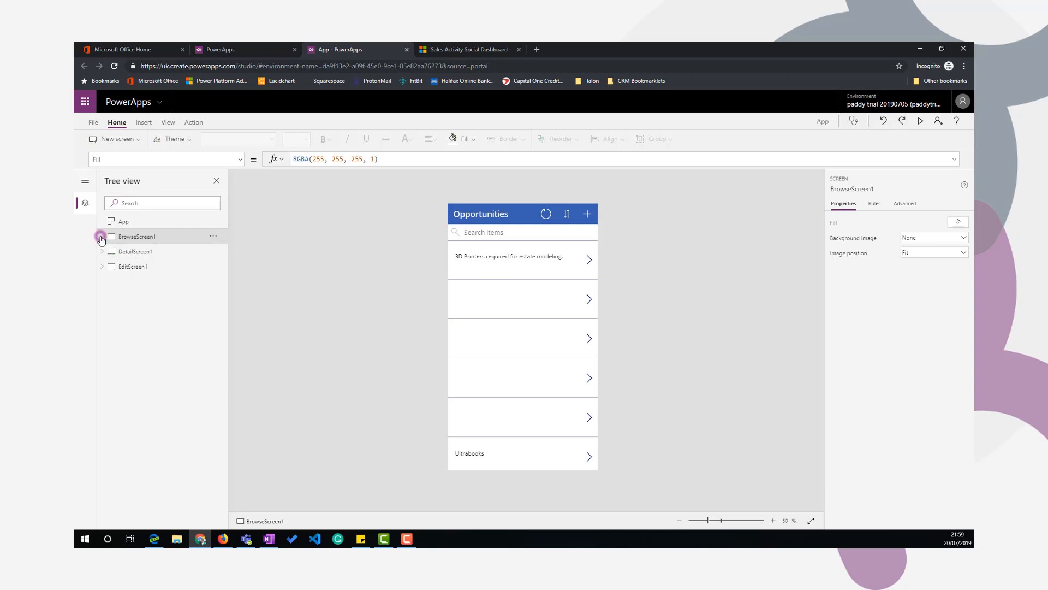
click(158, 255)
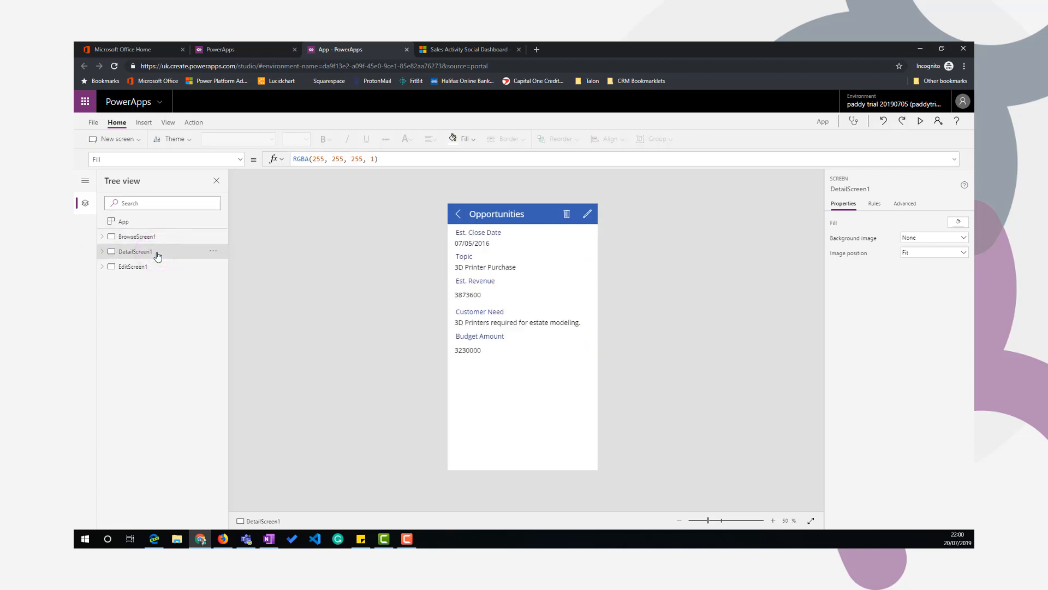
click(156, 266)
click(167, 239)
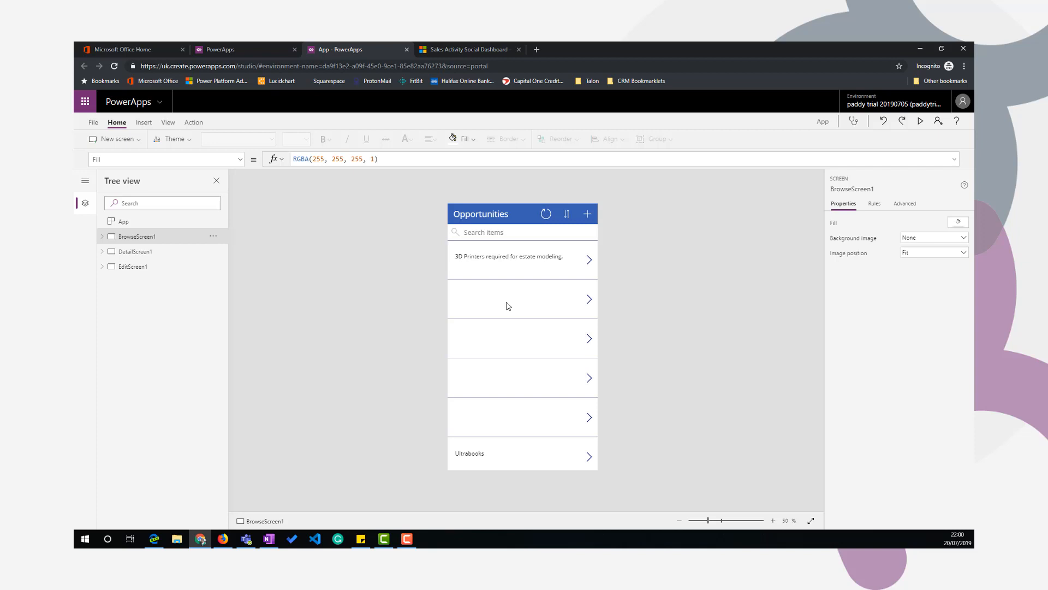
click(133, 252)
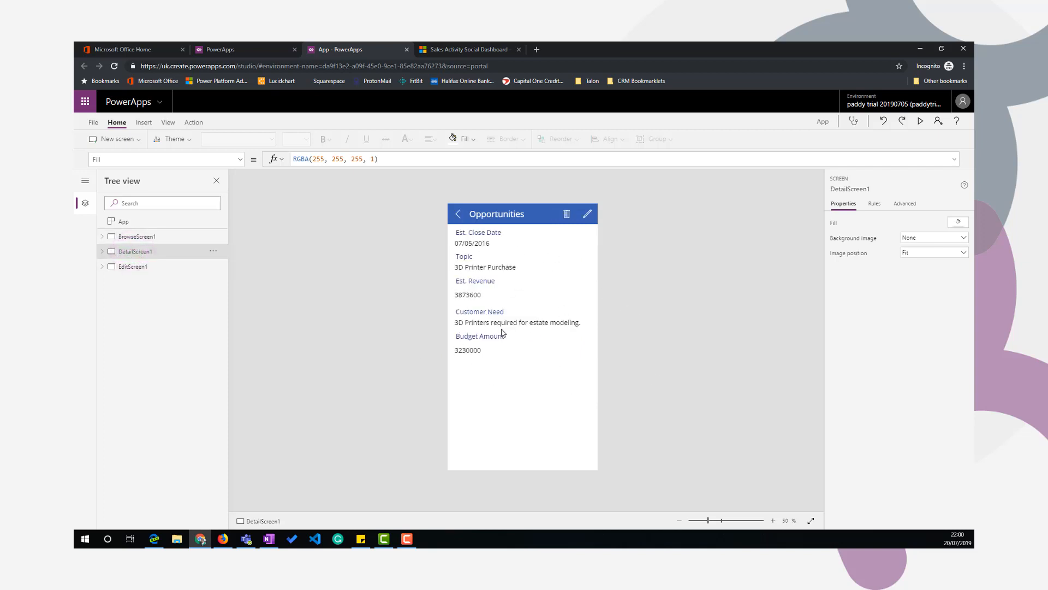
click(174, 266)
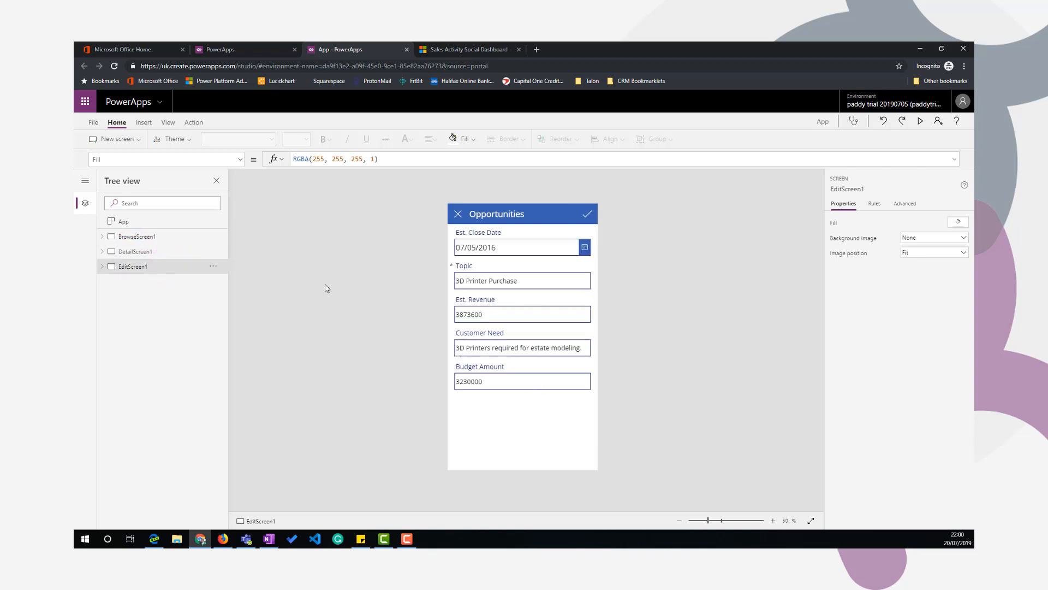
click(126, 238)
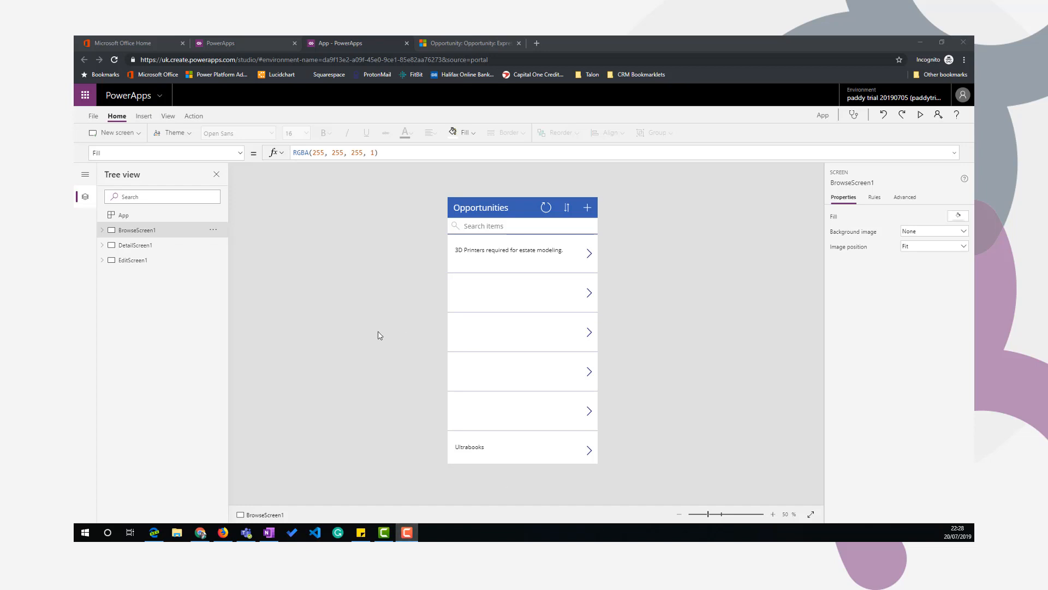
Step: Examine the browse screen's gallery and its separator, arrow, body, subtitle and title controls
click(102, 230)
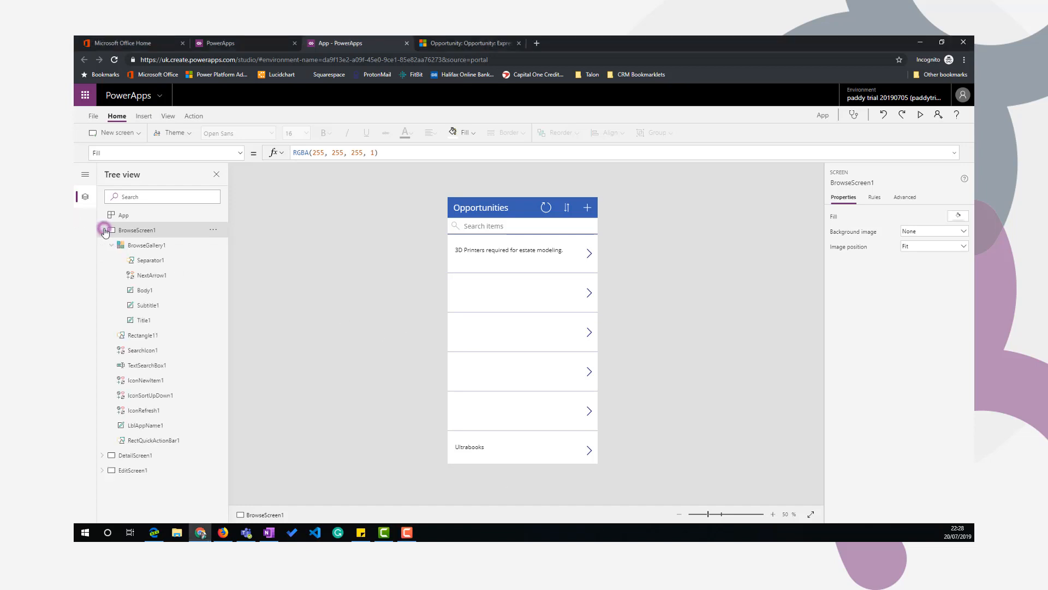
click(167, 250)
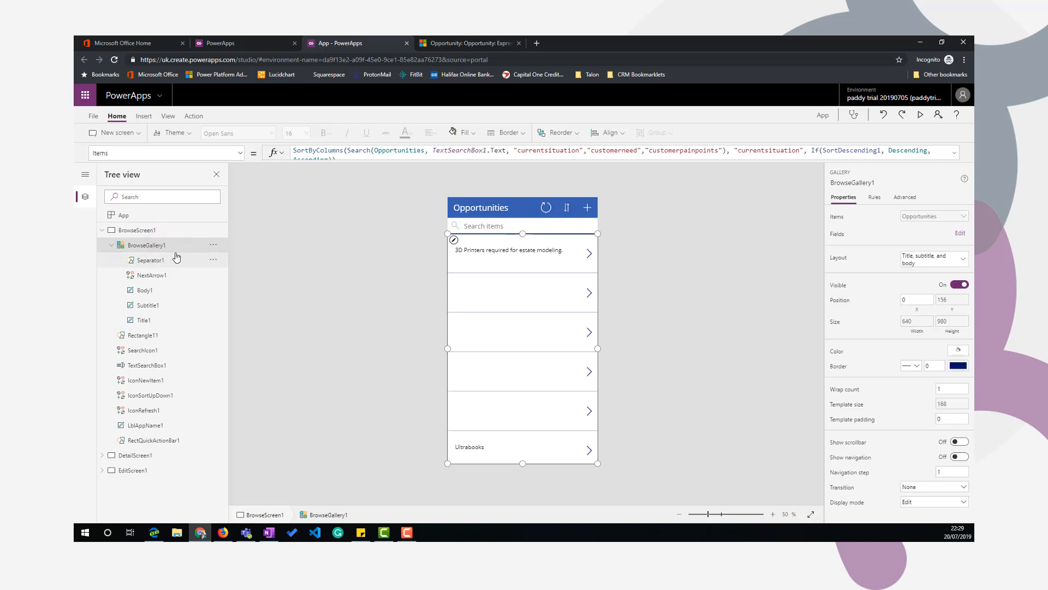
click(175, 260)
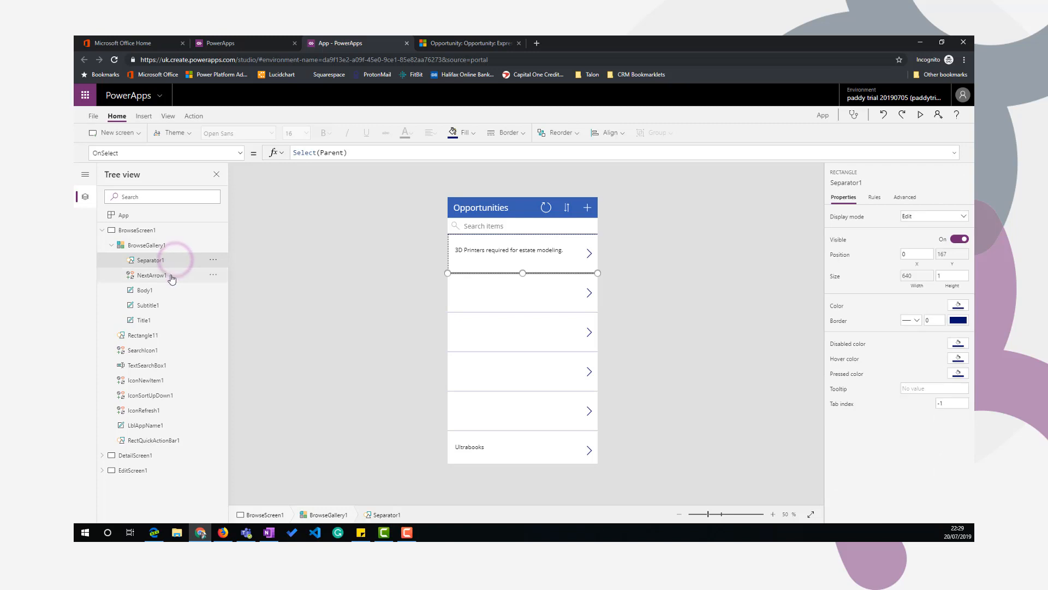
click(171, 275)
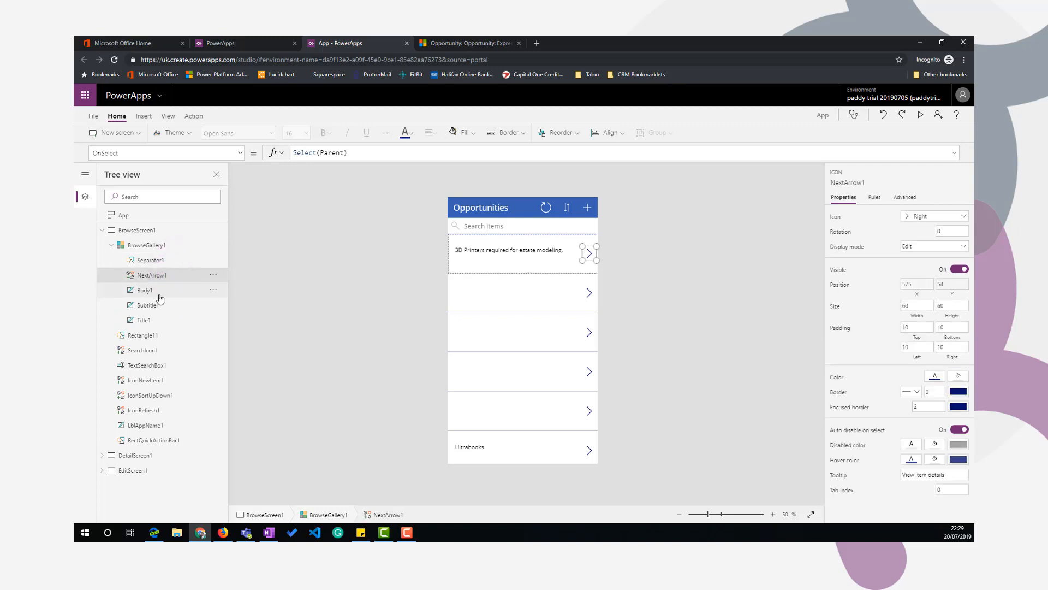
click(160, 296)
click(159, 304)
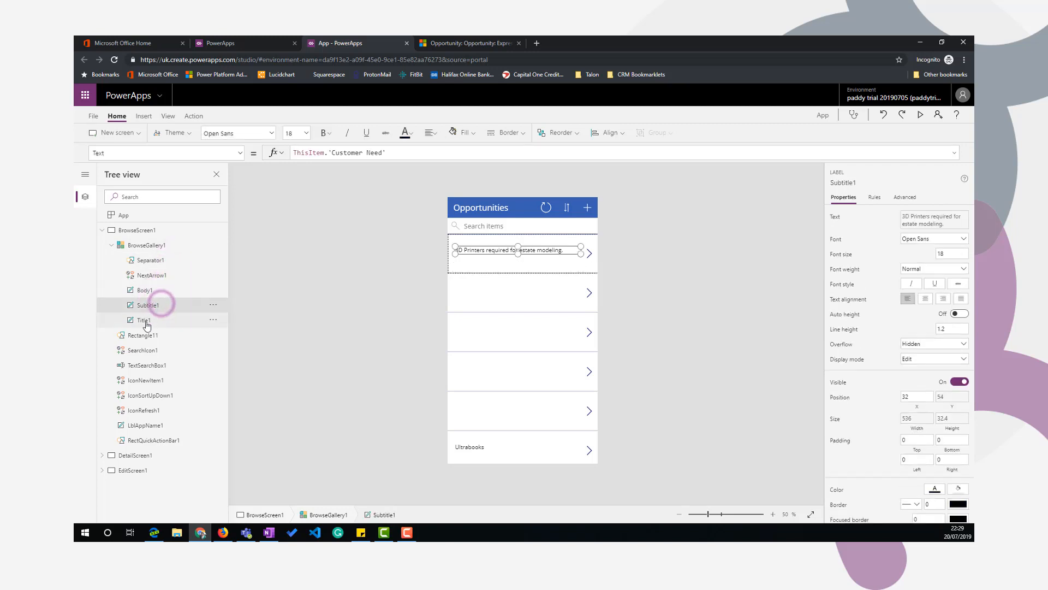
click(146, 321)
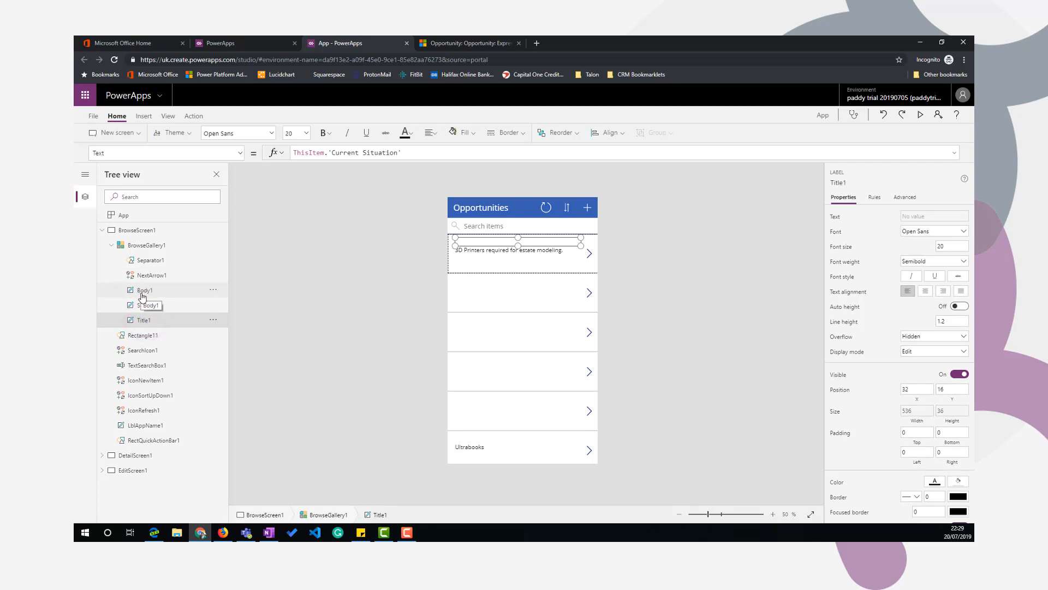
Step: Edit the fields of BrowseGallery1 and bind its Body1 label to the Topic field
click(150, 251)
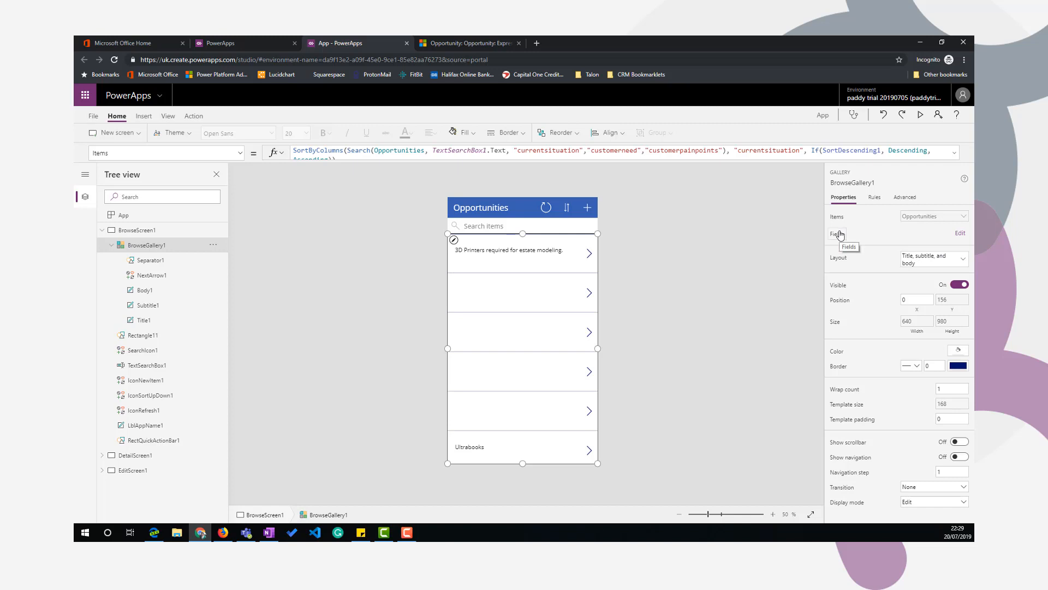
click(958, 234)
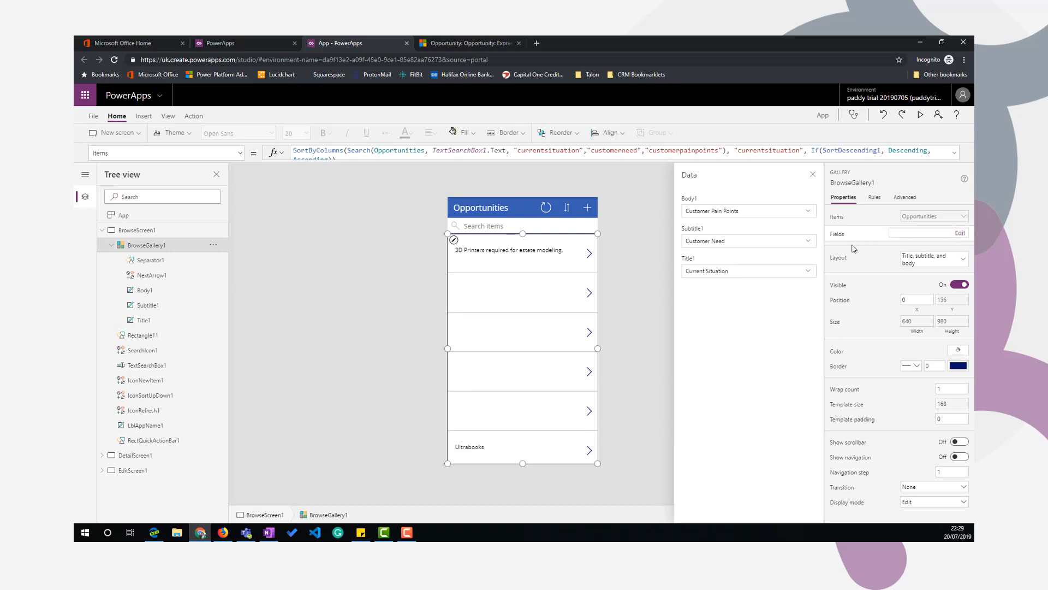
click(796, 217)
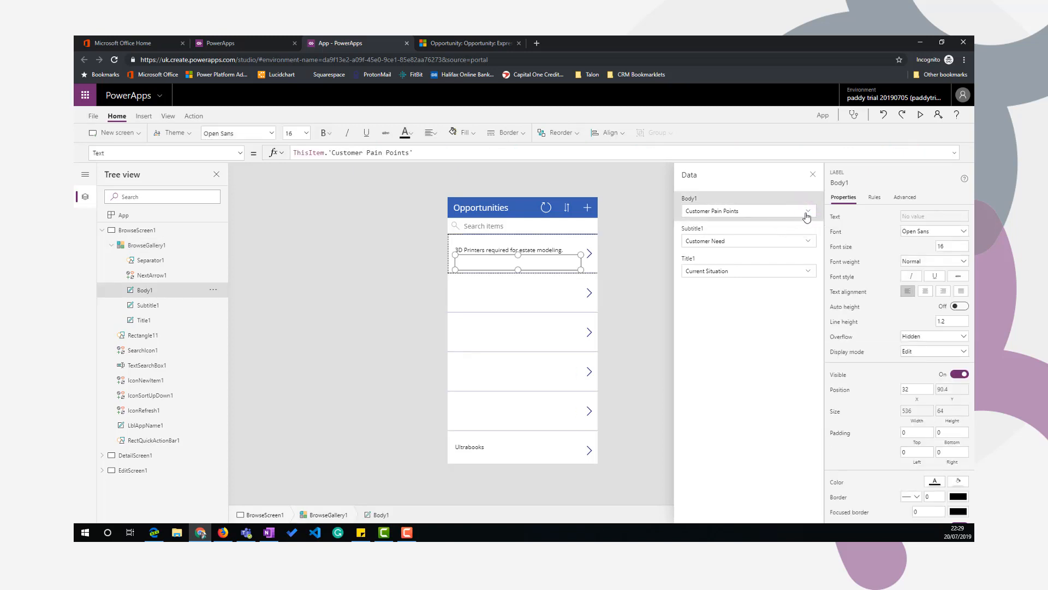
click(807, 213)
scroll(760, 436, down, 3)
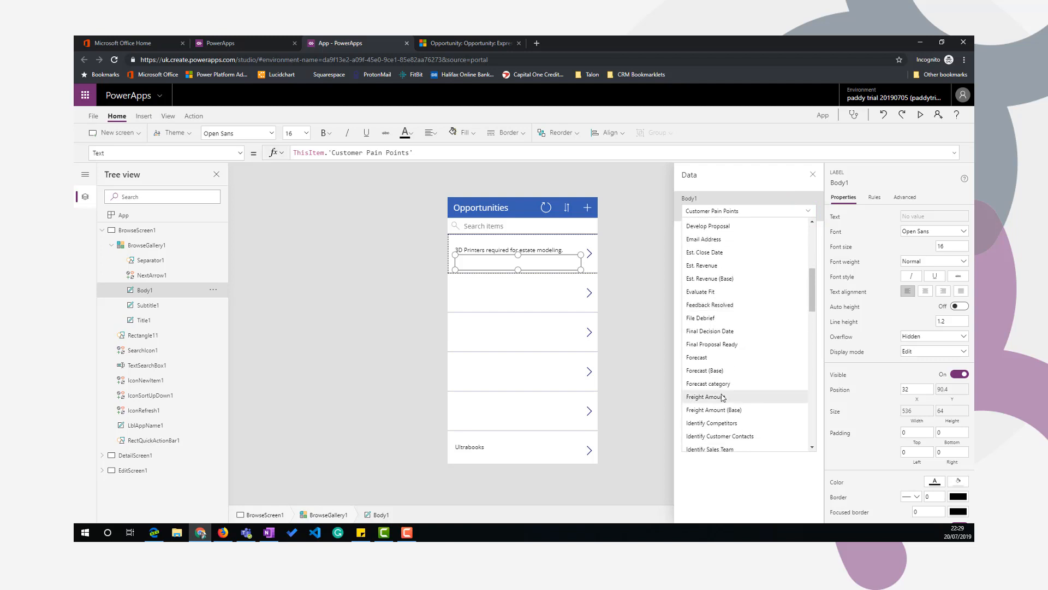
scroll(722, 397, down, 5)
scroll(722, 397, down, 6)
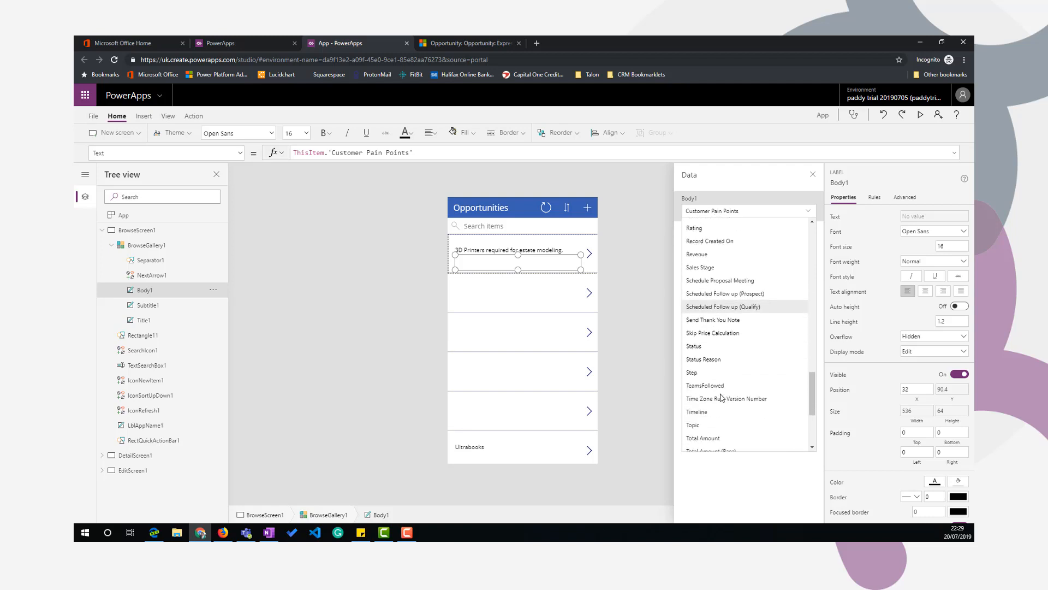
click(707, 426)
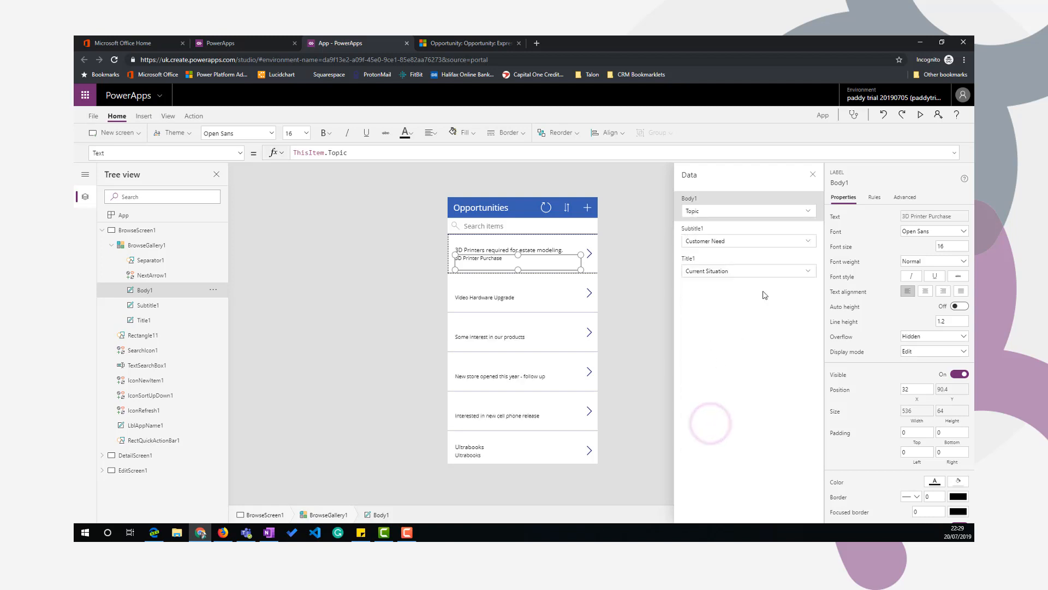
Step: Bind the gallery's Subtitle1 label to the Topic field
click(768, 239)
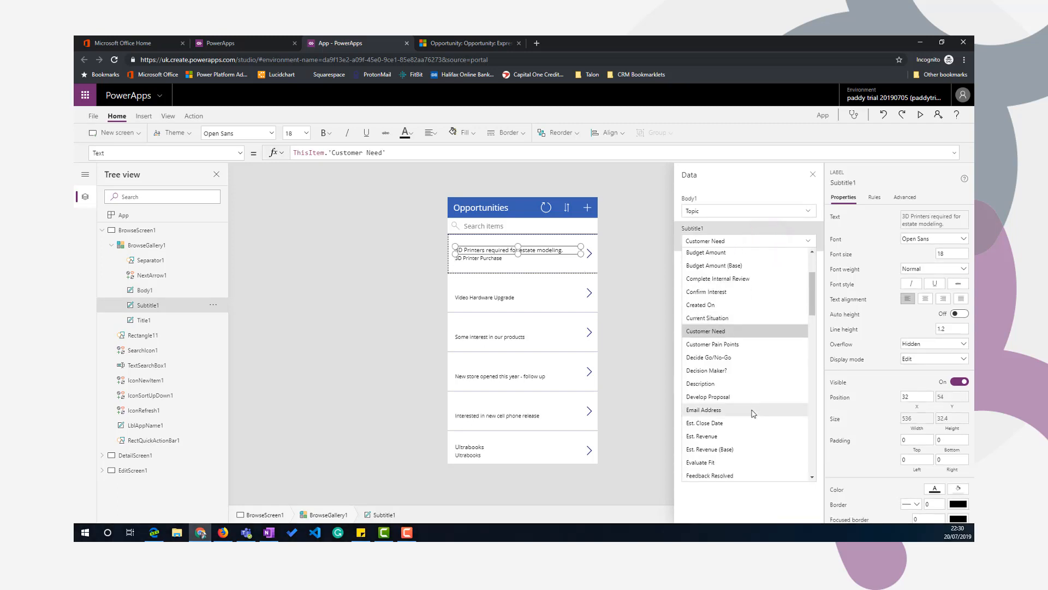
scroll(753, 413, down, 10)
scroll(705, 431, down, 3)
click(699, 405)
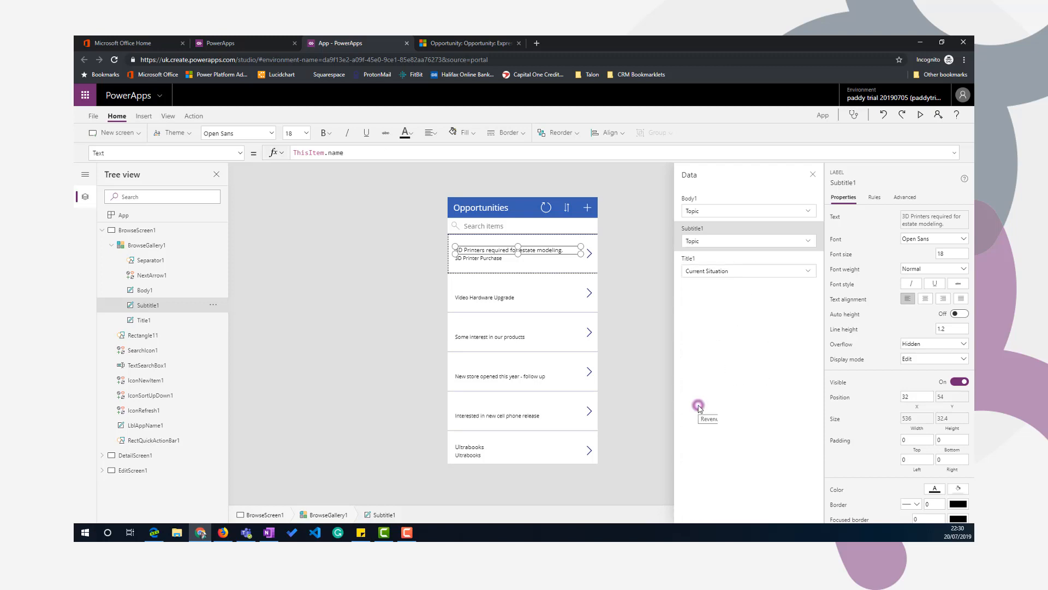
Step: Bind the gallery's Title1 label to the Topic field, close the field settings and deselect the label
click(720, 273)
click(764, 279)
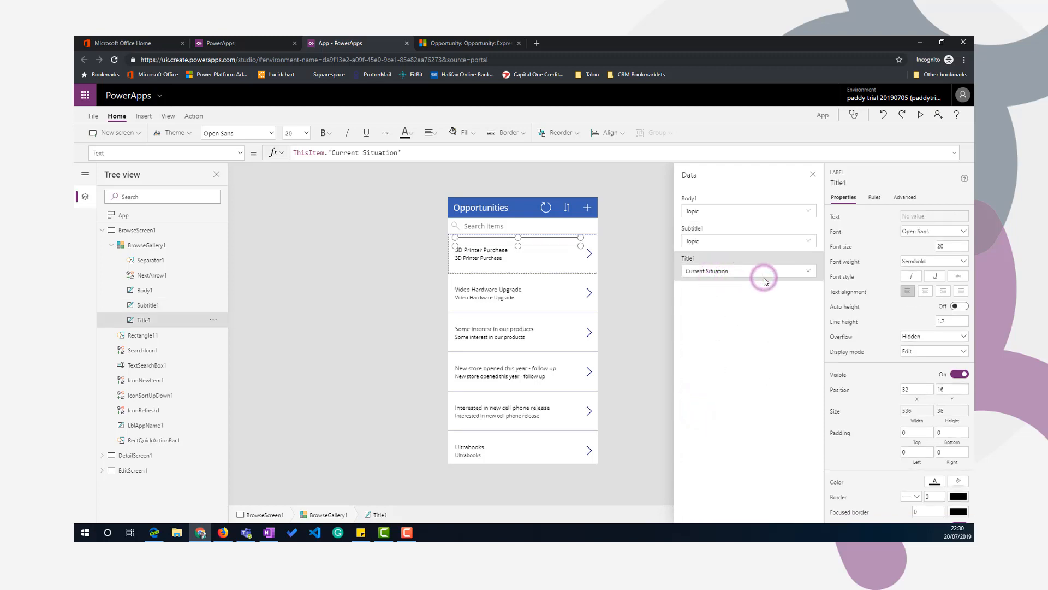
click(740, 272)
scroll(722, 420, down, 5)
scroll(722, 426, down, 10)
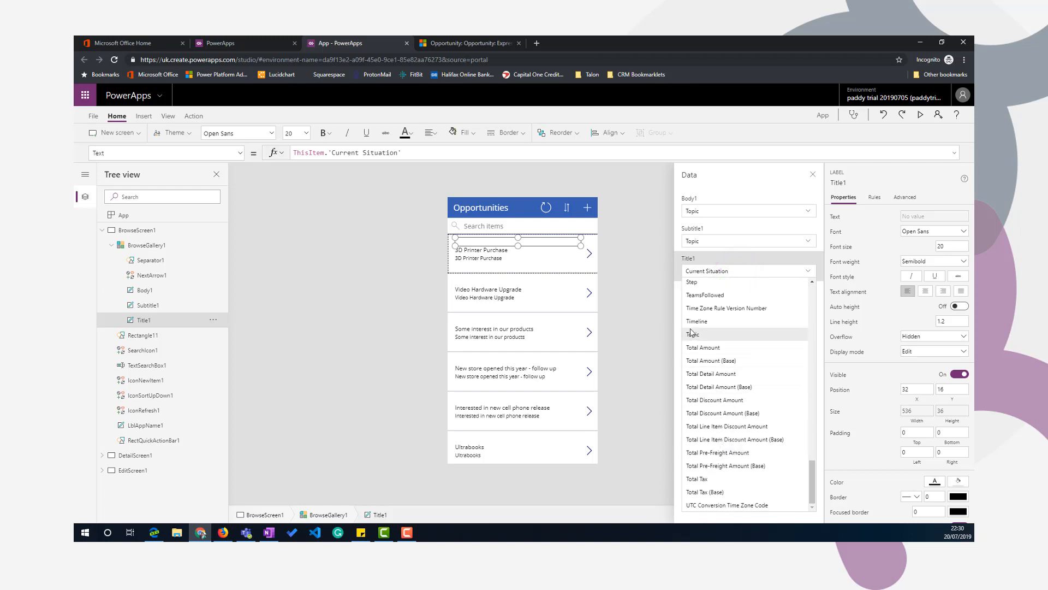
click(692, 333)
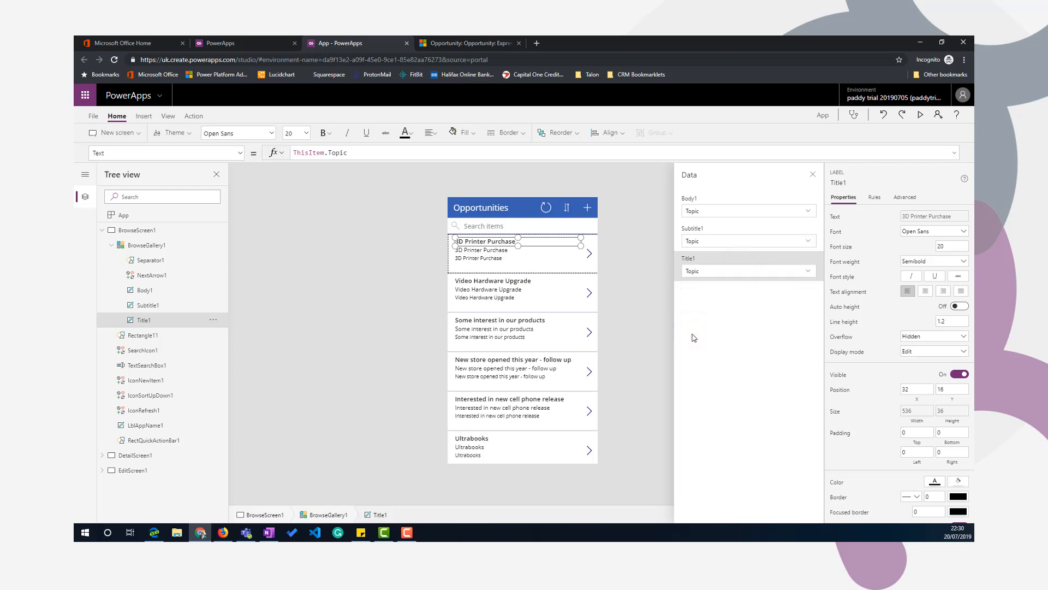
click(814, 174)
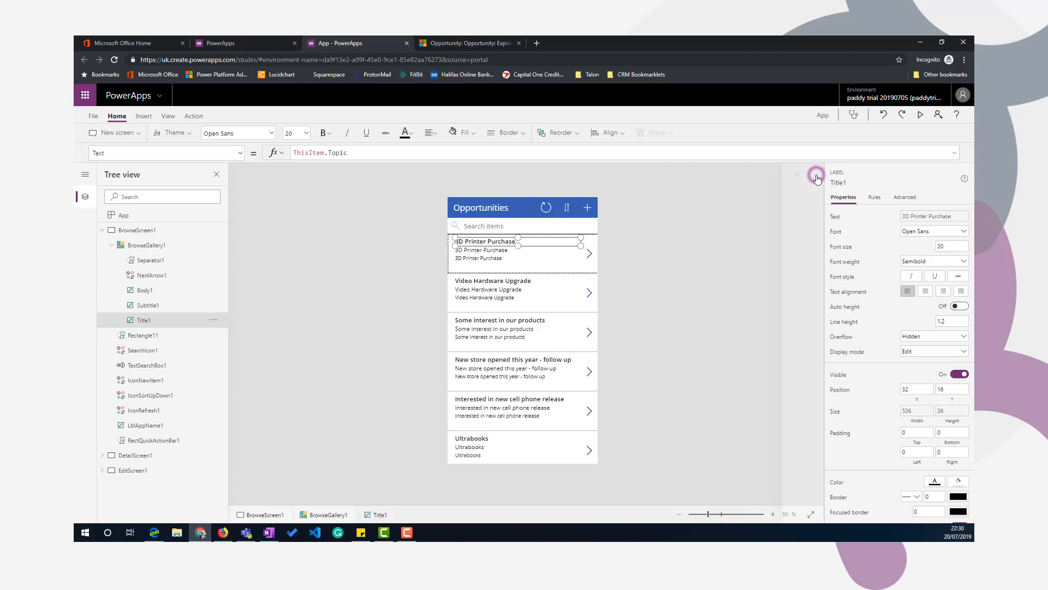
click(382, 258)
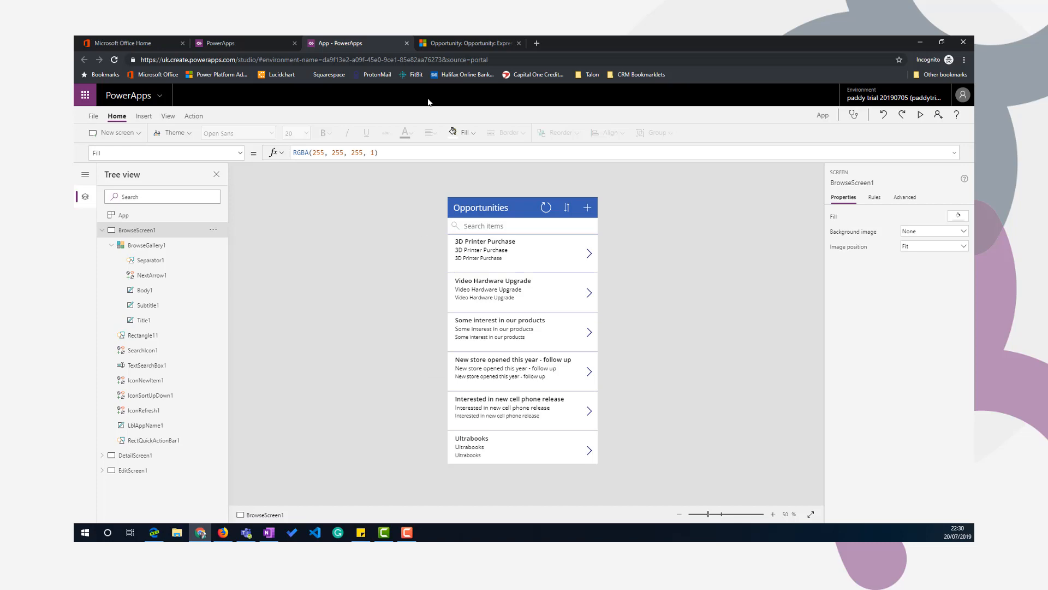
Step: Switch to the Dynamics 365 Sales Hub and show its opportunities list in the Open Opportunities view
click(453, 43)
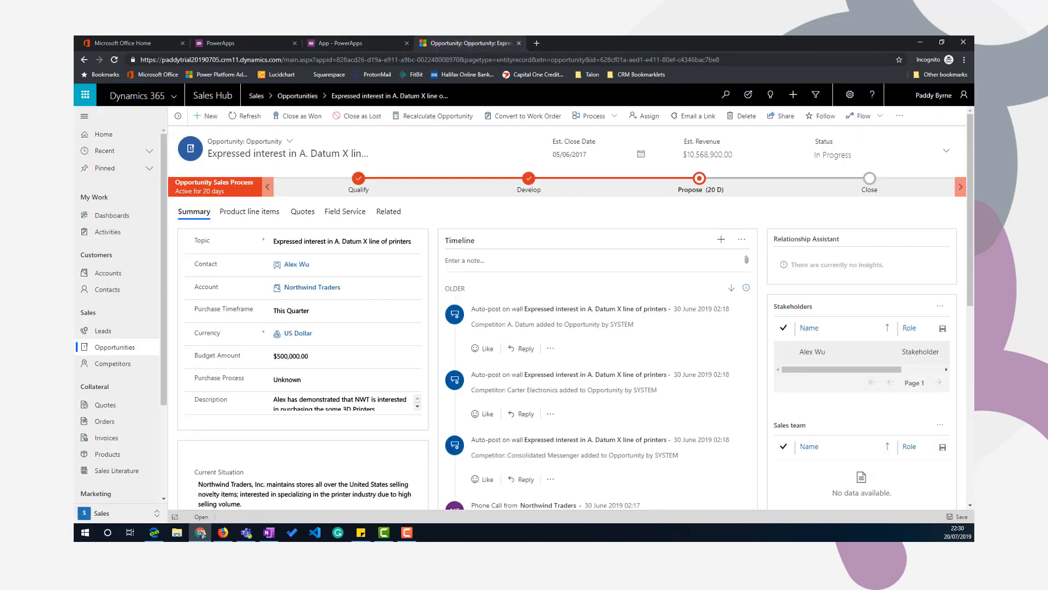
click(110, 350)
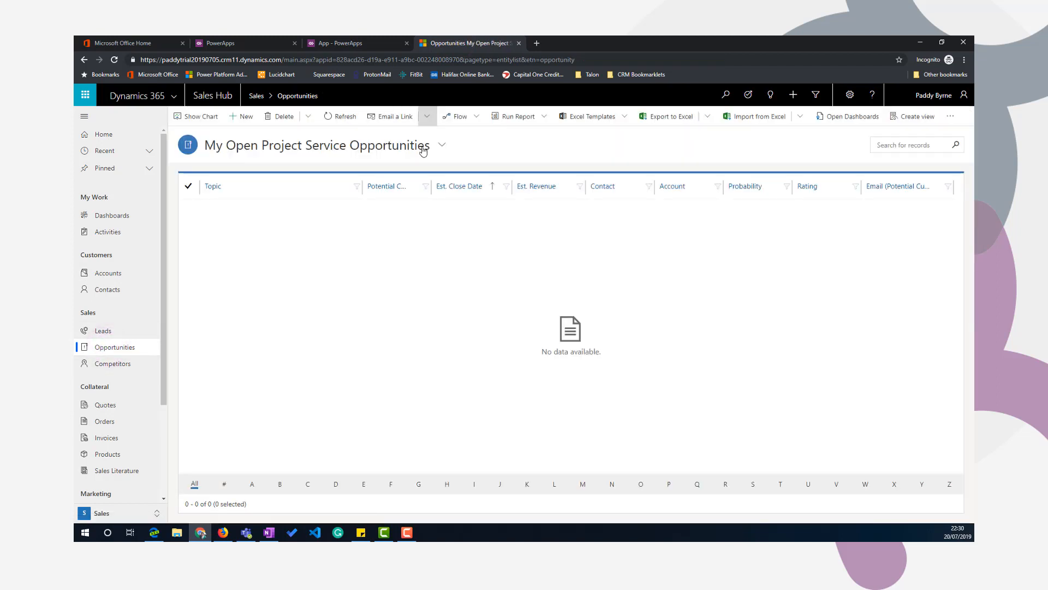
click(442, 145)
click(336, 189)
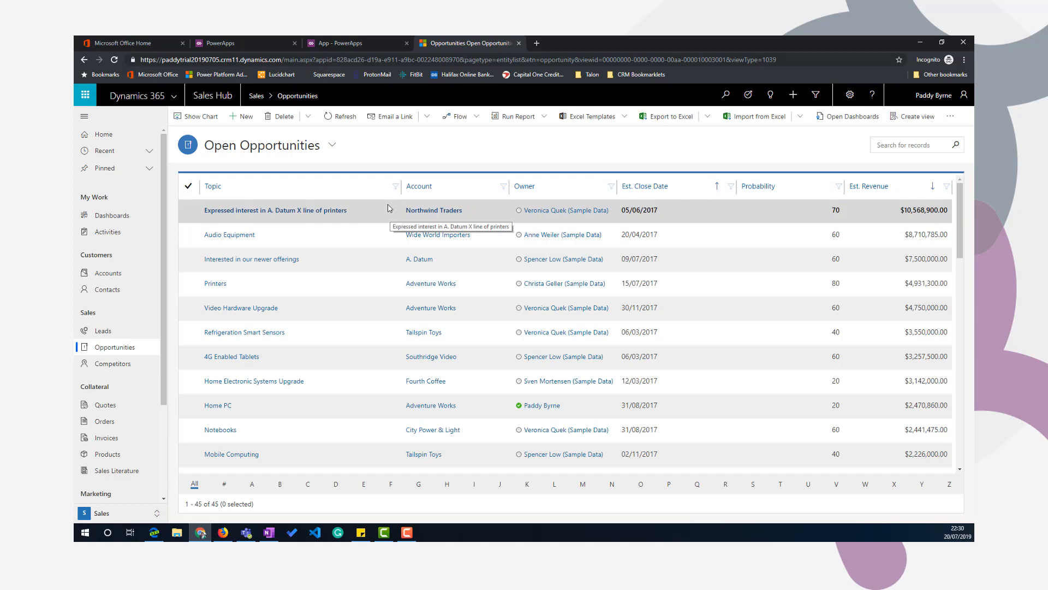
Step: Return to the PowerApps studio, preview the app, search the gallery for "exp" and open the A. Datum printers opportunity
click(343, 47)
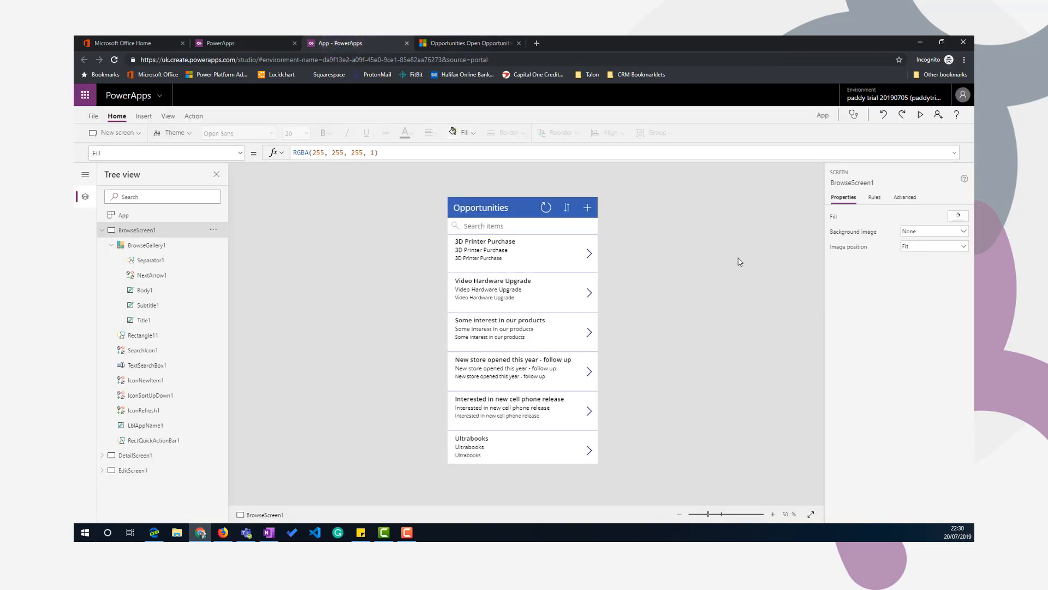
click(921, 116)
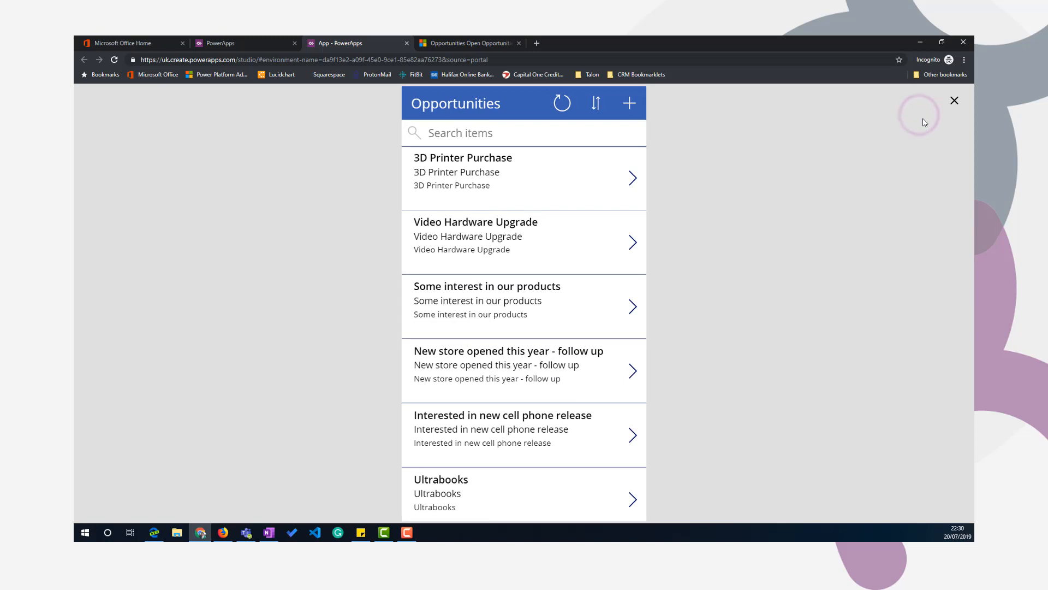
click(465, 132)
text(exp)
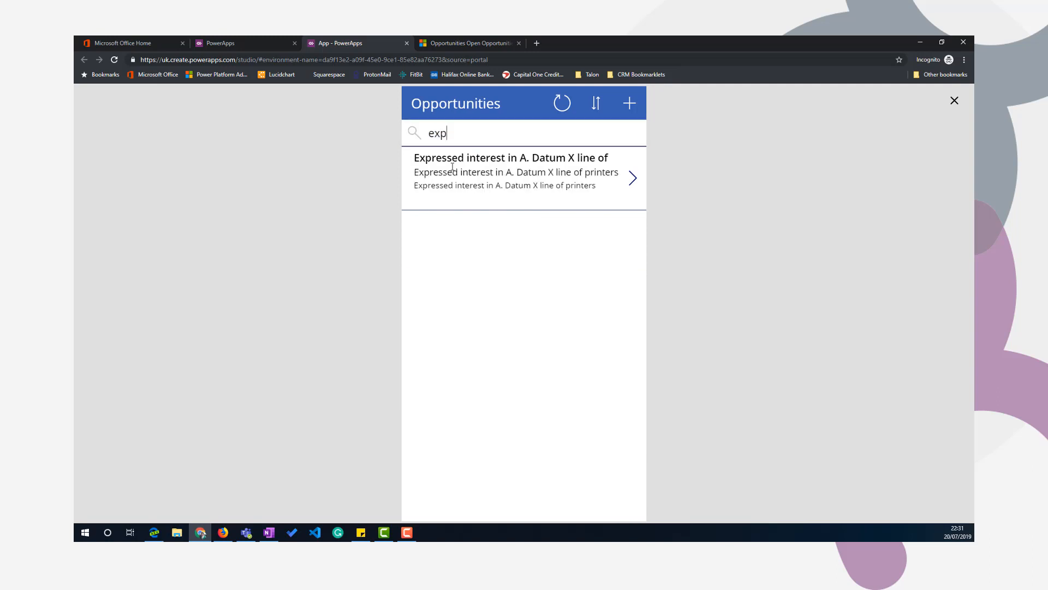
click(633, 178)
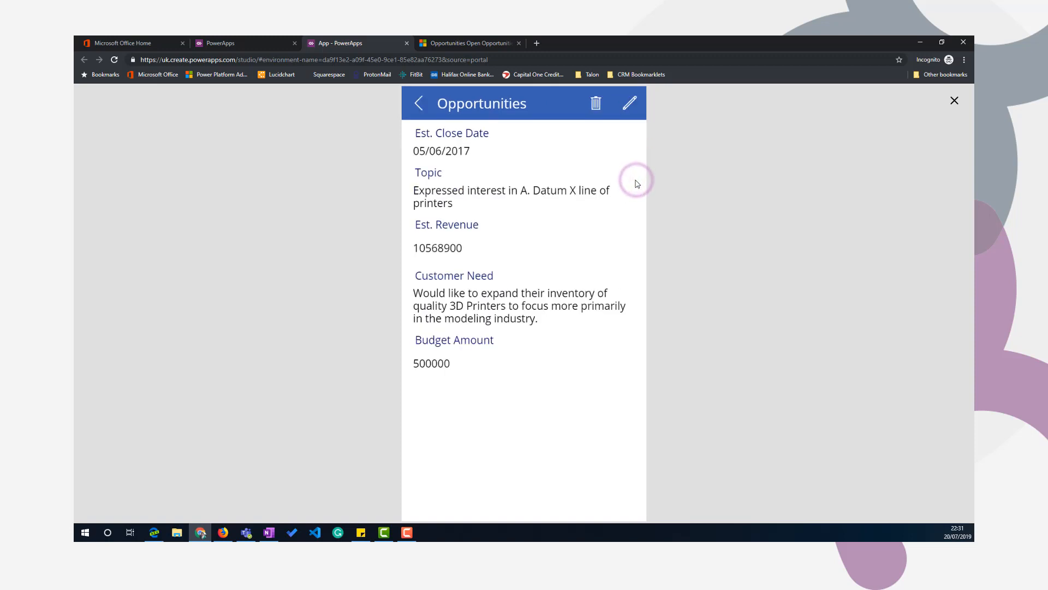
Step: Go back to the browse gallery, clear the search text and close the app preview
click(419, 104)
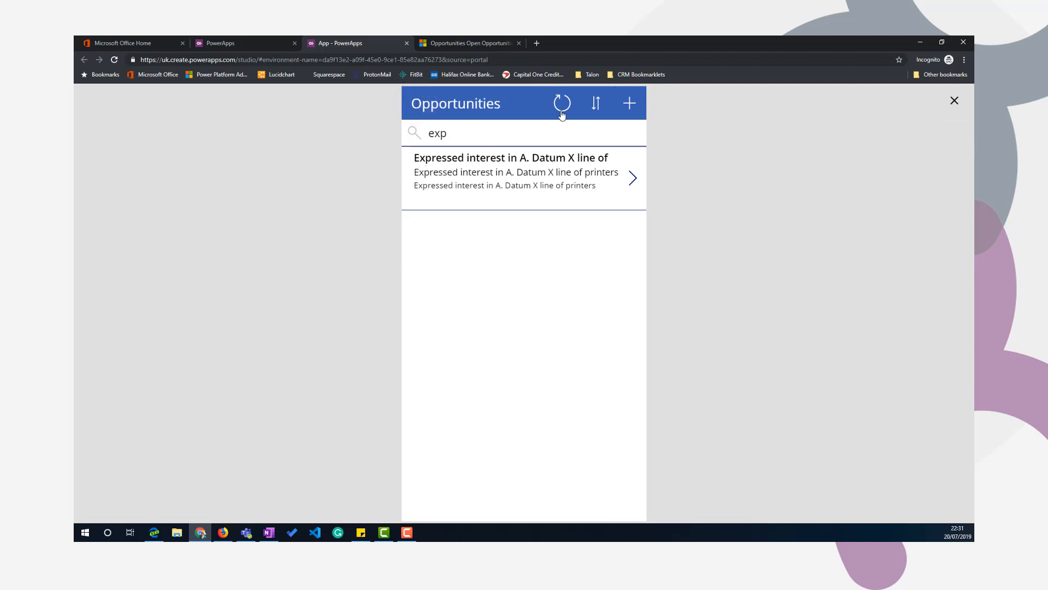
click(479, 129)
key(BackSpace)
key(BackSpace)
key(BackSpace)
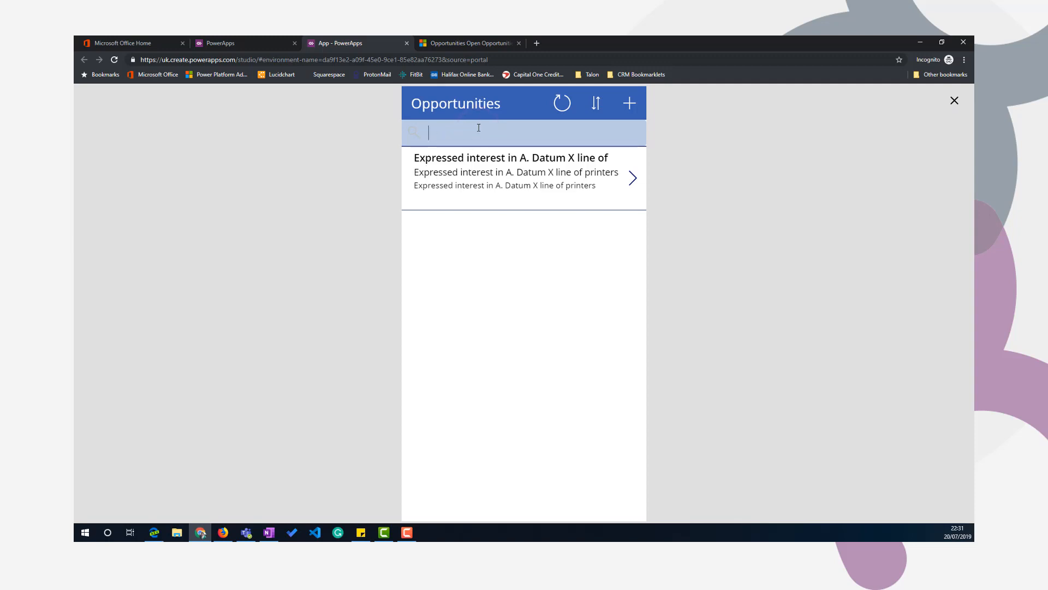
click(954, 101)
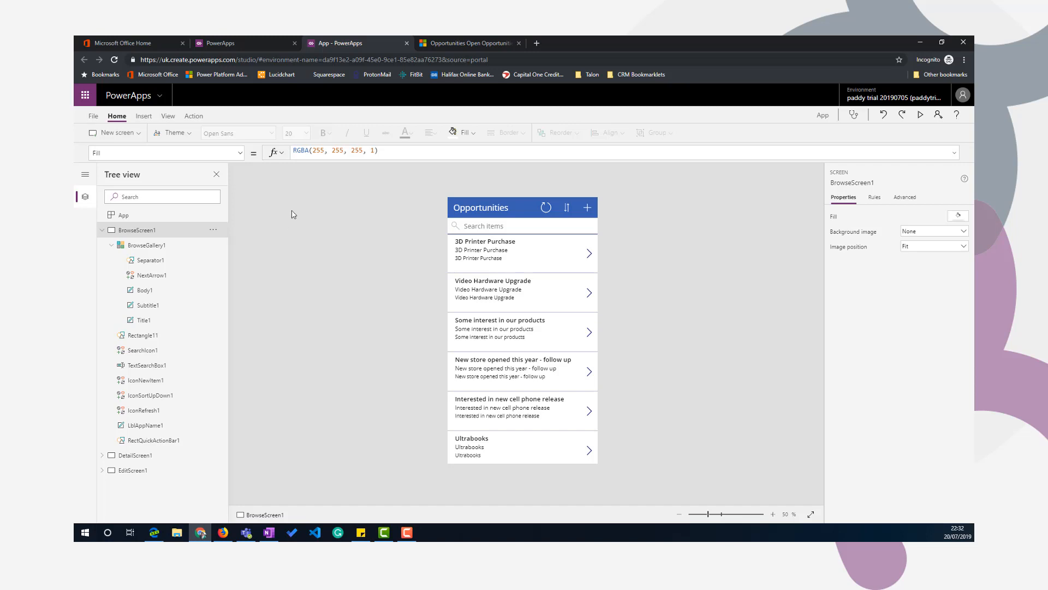
Step: Save the app to the cloud under the name Easy Opportunities Manager
click(94, 116)
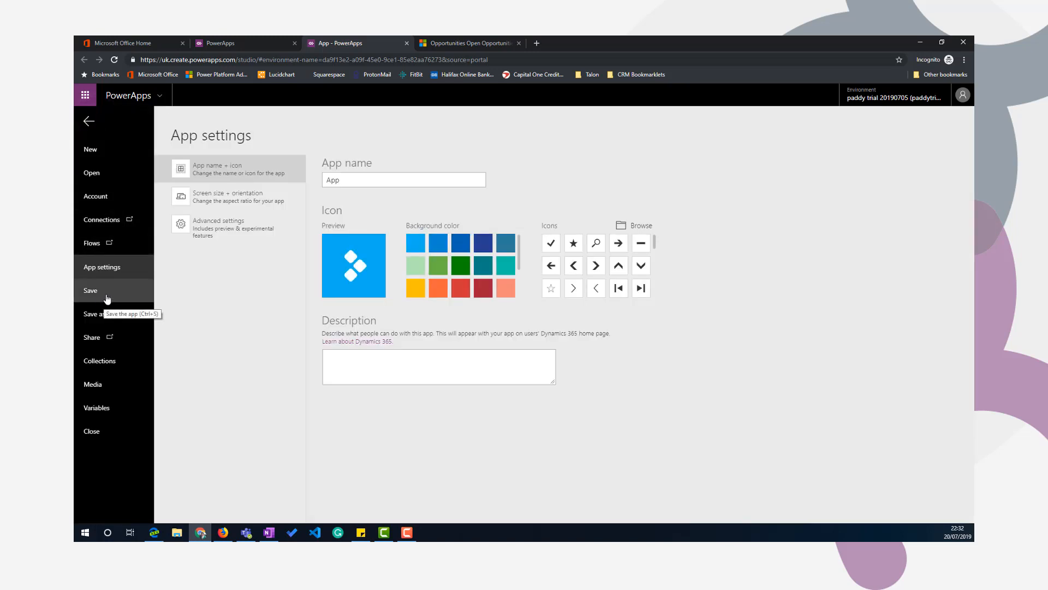
click(94, 314)
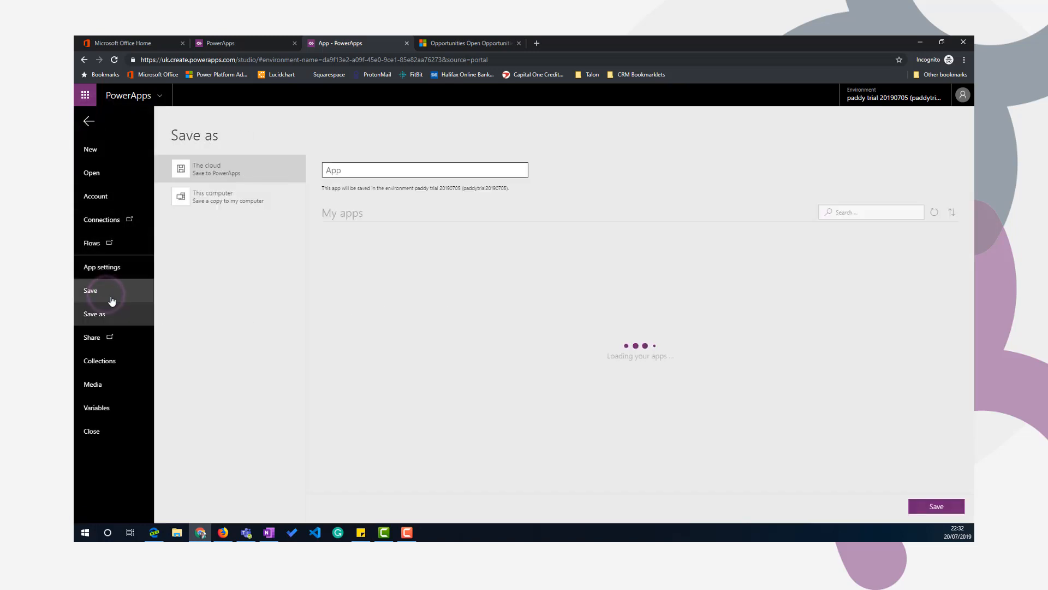
click(345, 170)
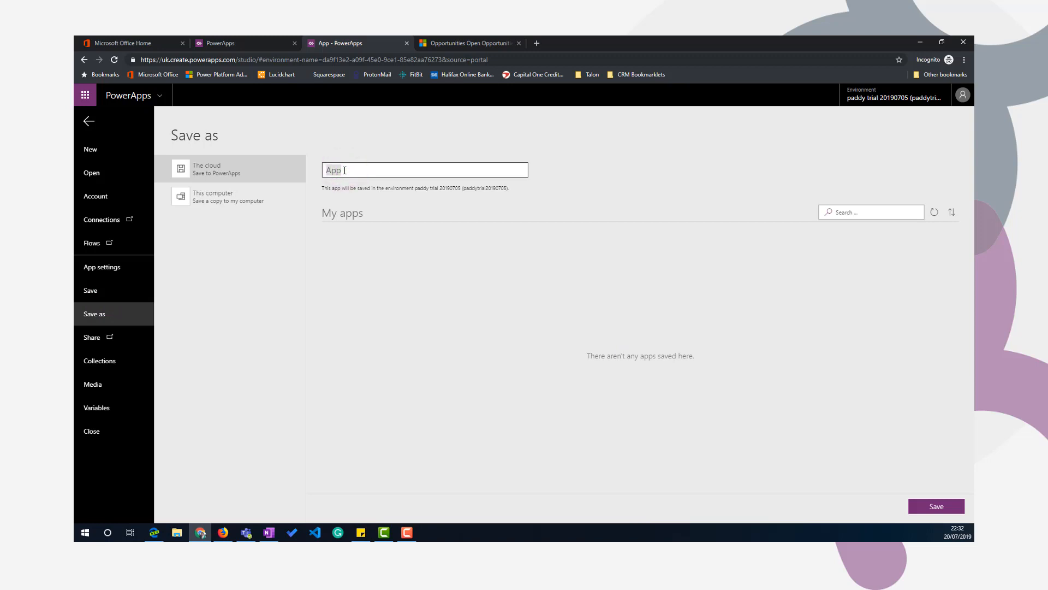
text(Easy Opportunity Manager)
double_click(367, 170)
text(Opportunito)
key(BackSpace)
text(es)
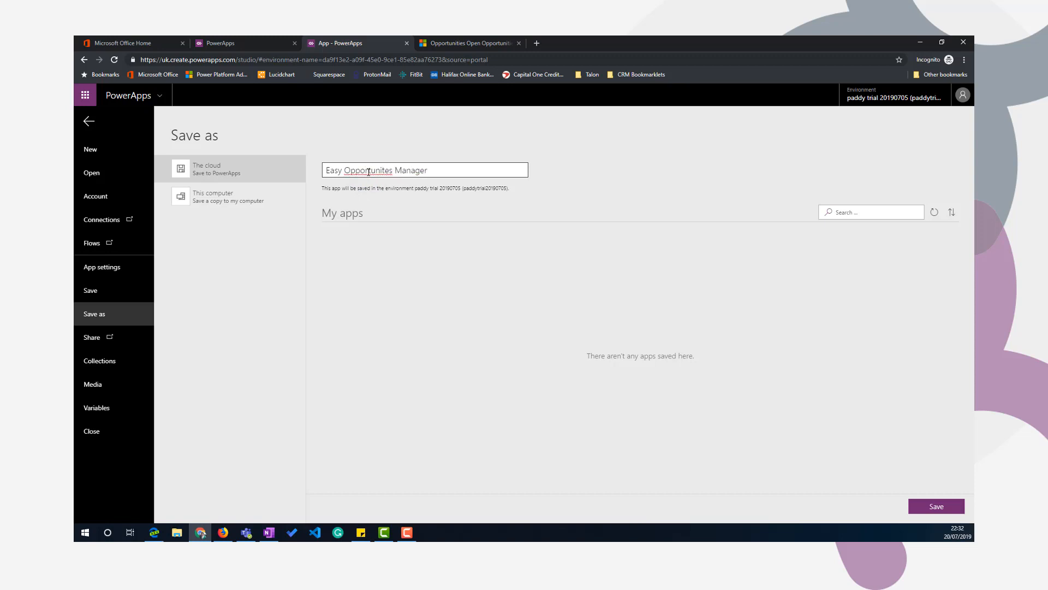
right_click(369, 172)
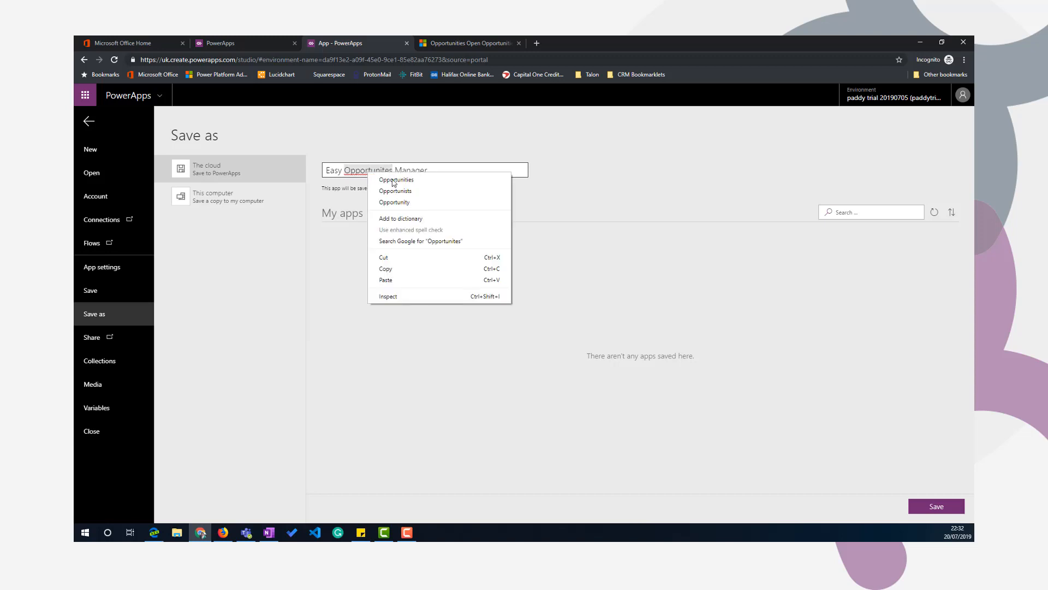
click(393, 184)
click(943, 509)
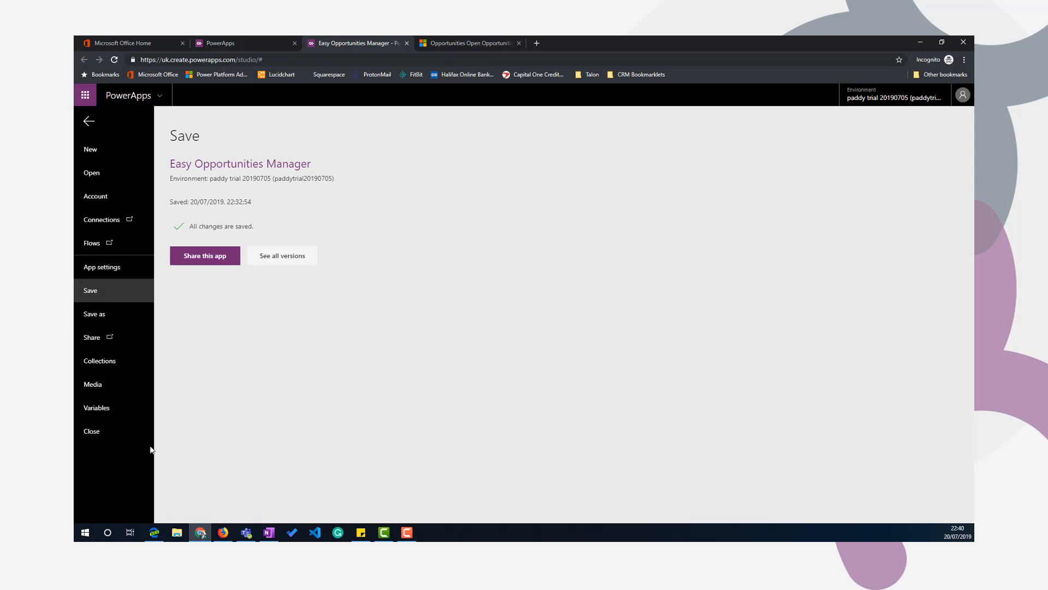
Step: Close the saved app in the studio and play Easy Opportunities Manager from the environment's apps list
click(94, 431)
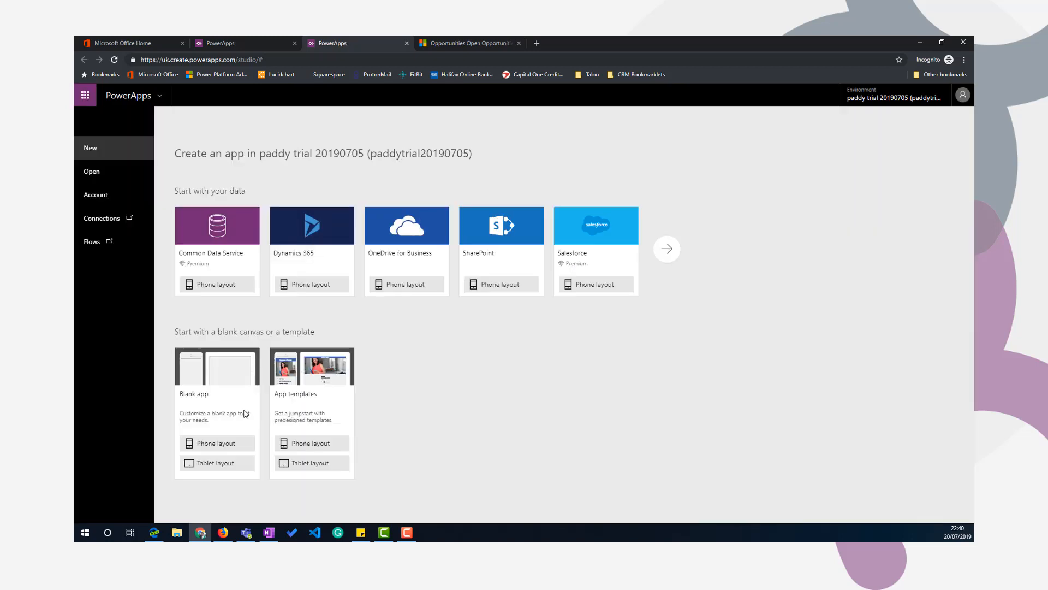
click(241, 43)
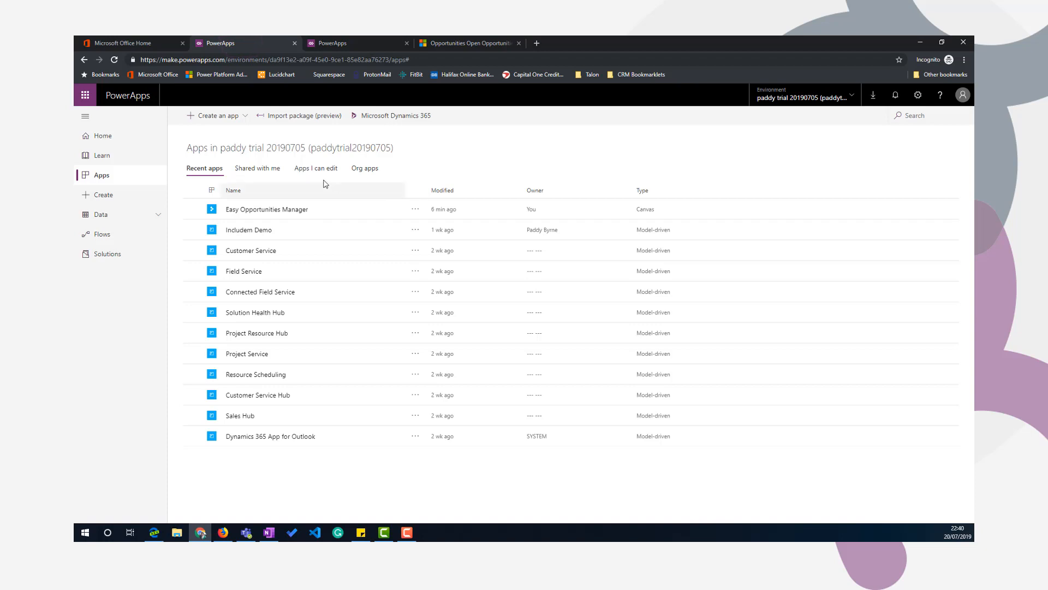
click(416, 210)
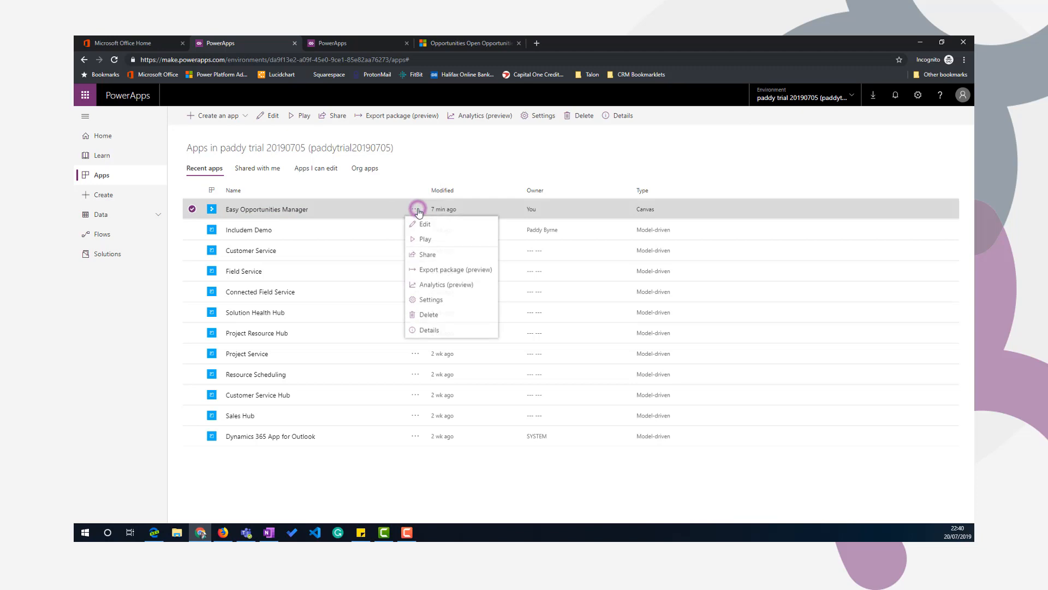
click(426, 240)
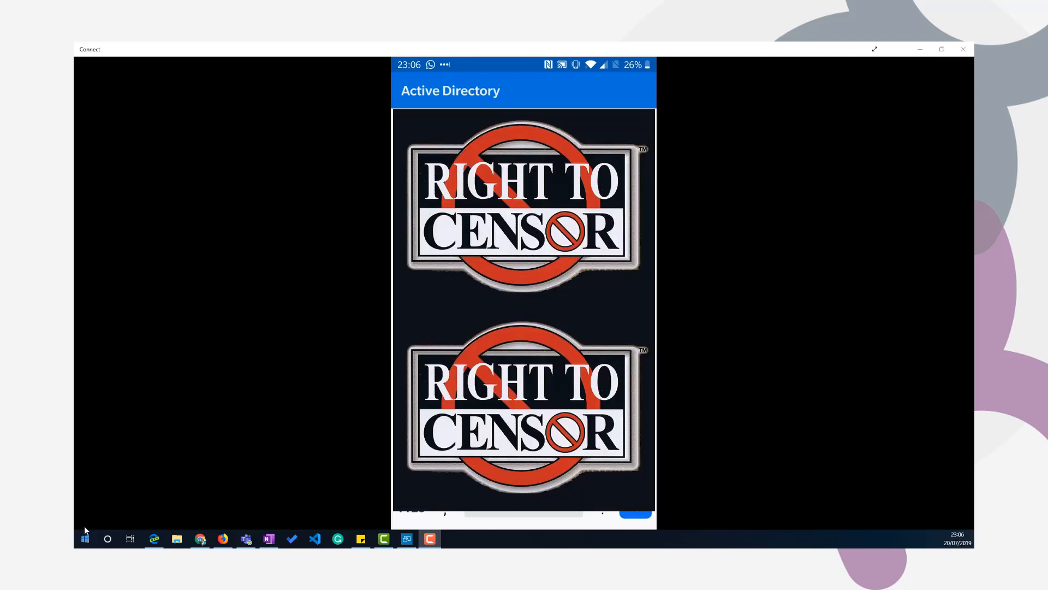
click(459, 49)
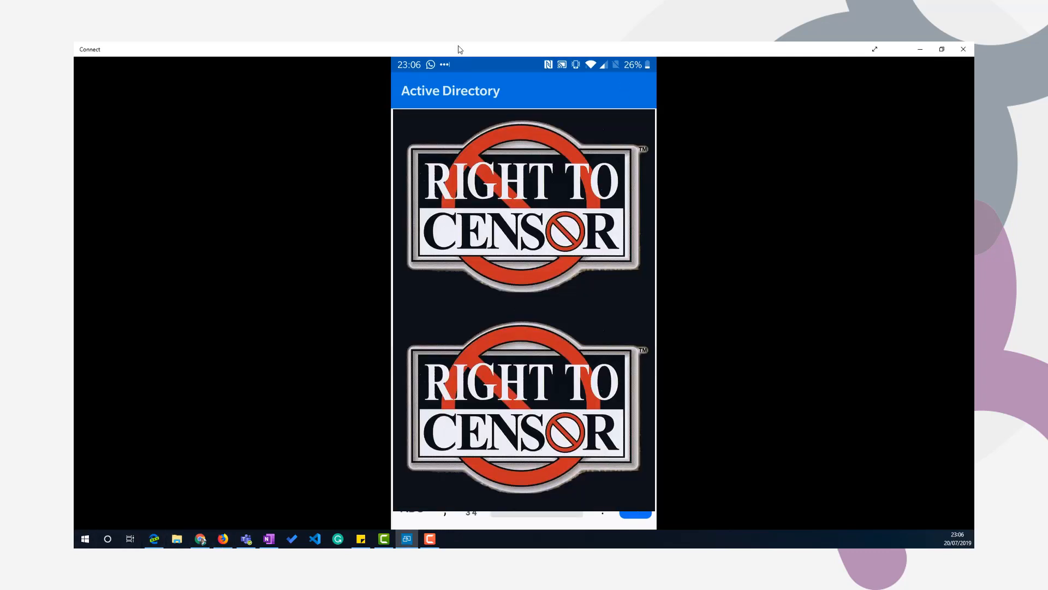